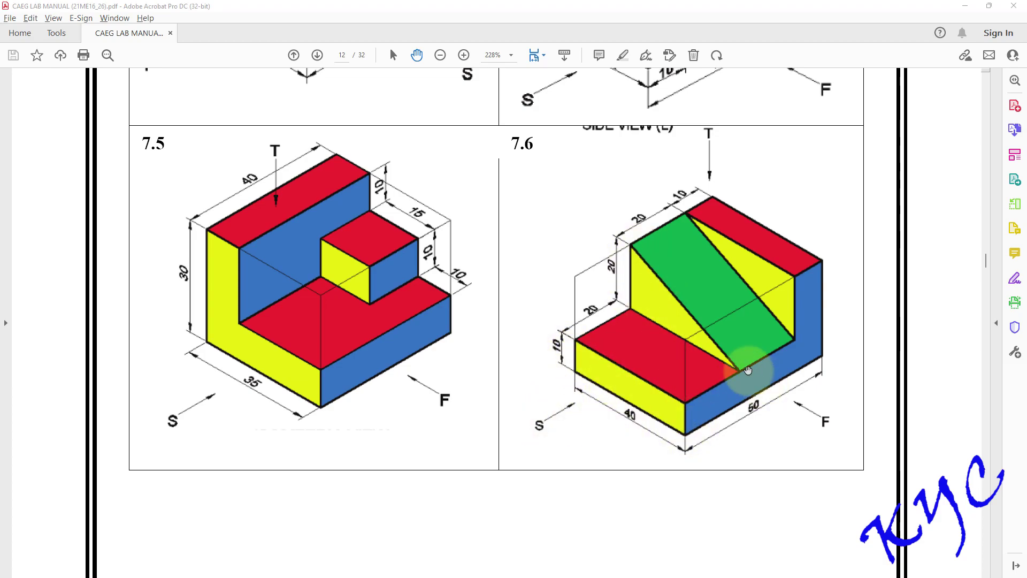
- Create a new part and start a sketch on the Right Plane
click(641, 325)
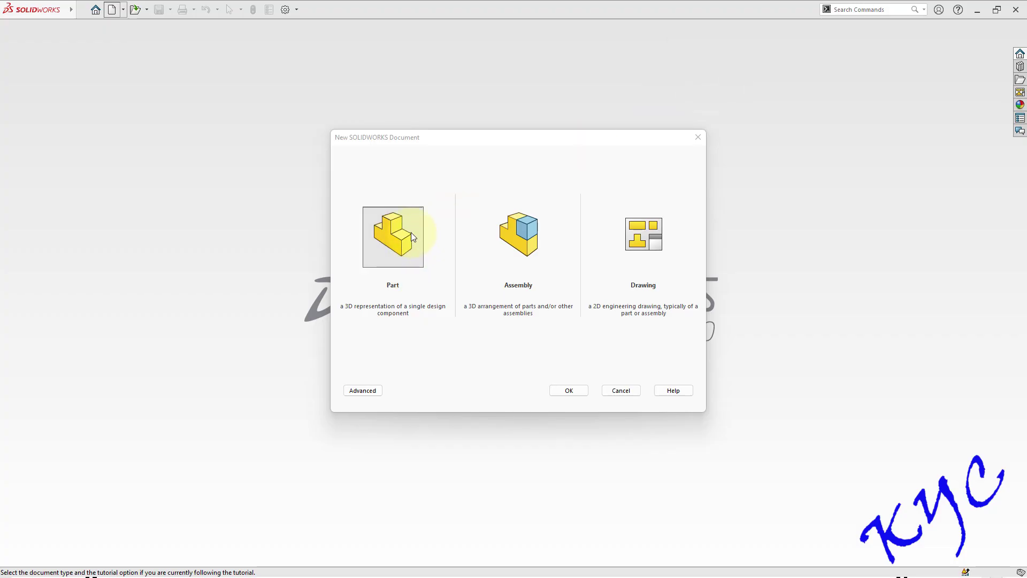
click(584, 393)
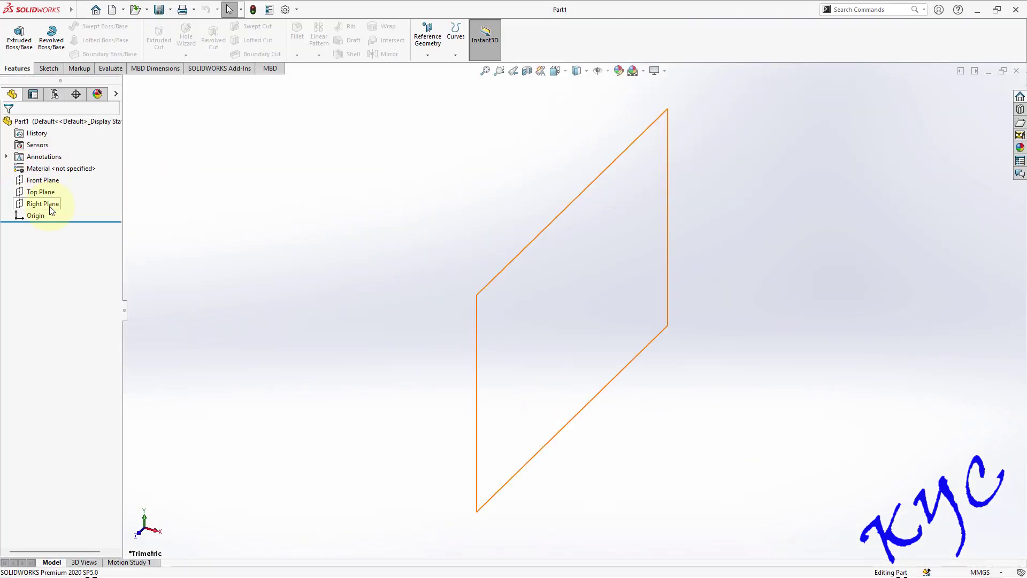
click(49, 205)
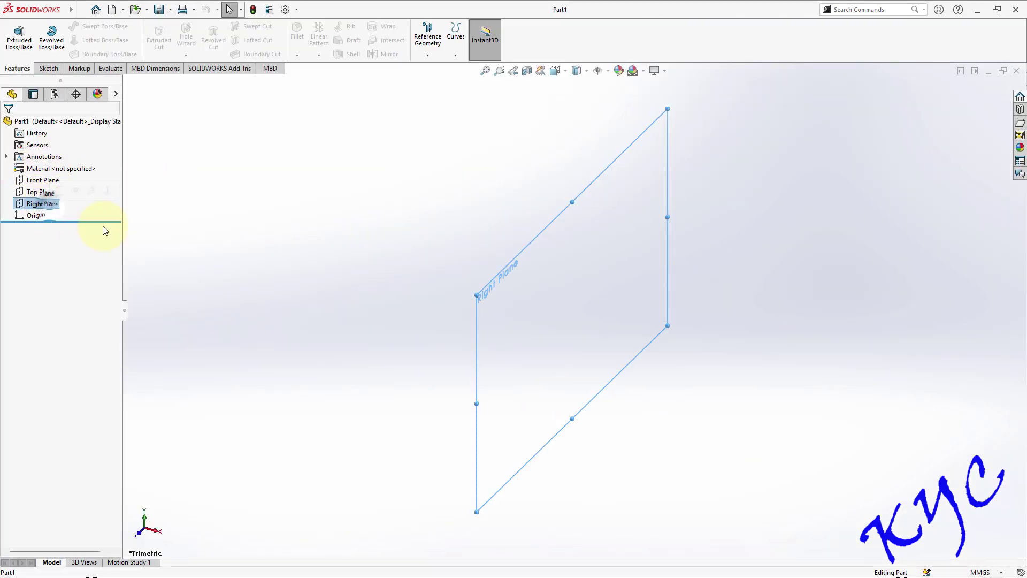
click(47, 71)
click(15, 33)
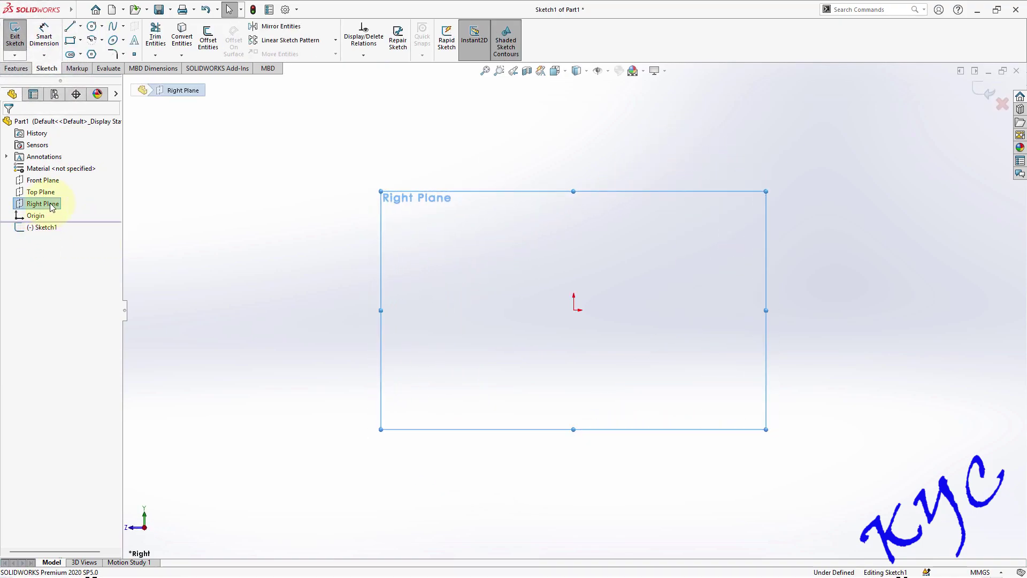
- Turn the view to look face-on at the Right Plane
right_click(52, 207)
click(107, 186)
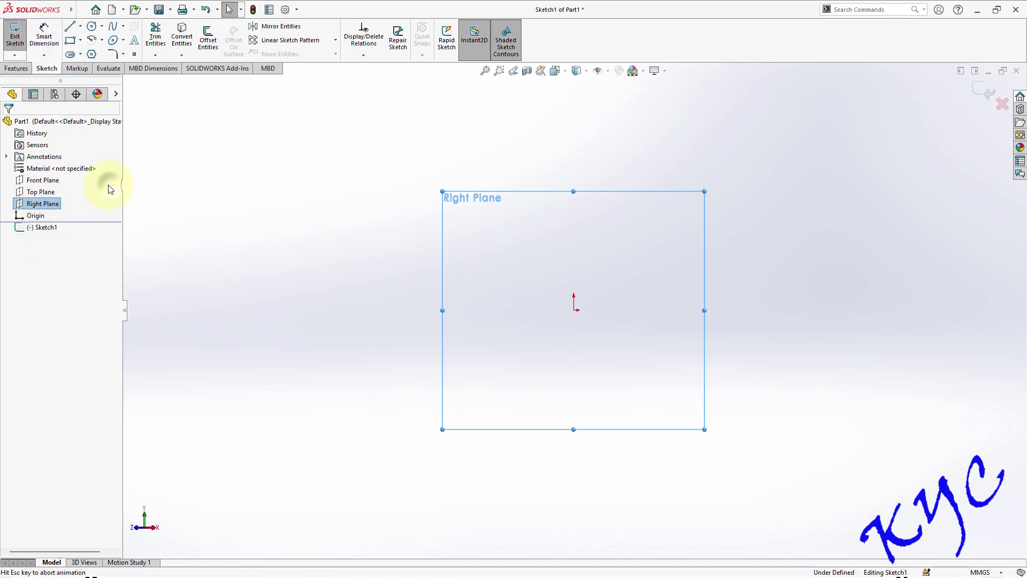
mouse_move(195, 463)
middle_down()
mouse_move(207, 487)
mouse_move(244, 507)
middle_up()
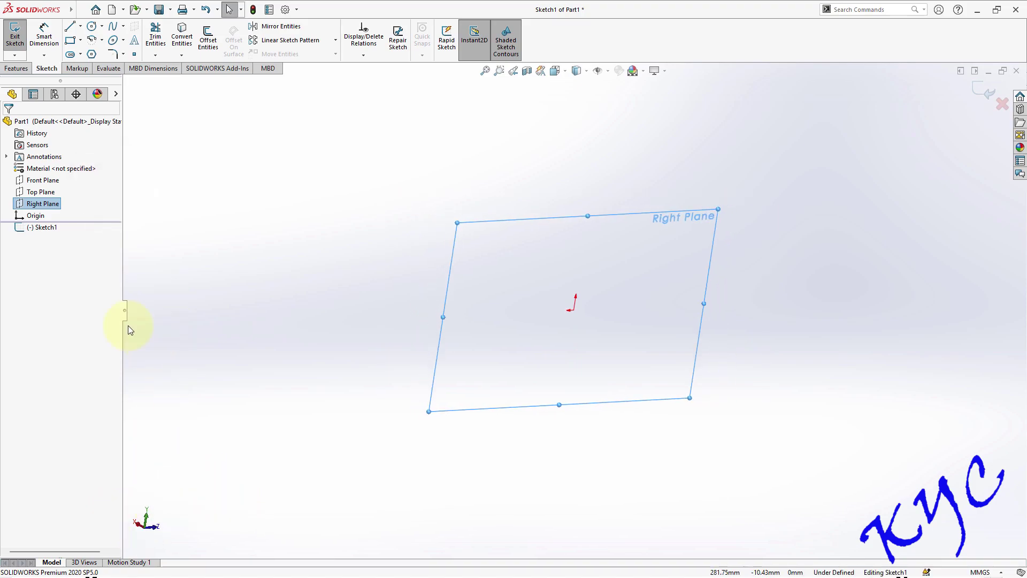
right_click(52, 207)
click(107, 186)
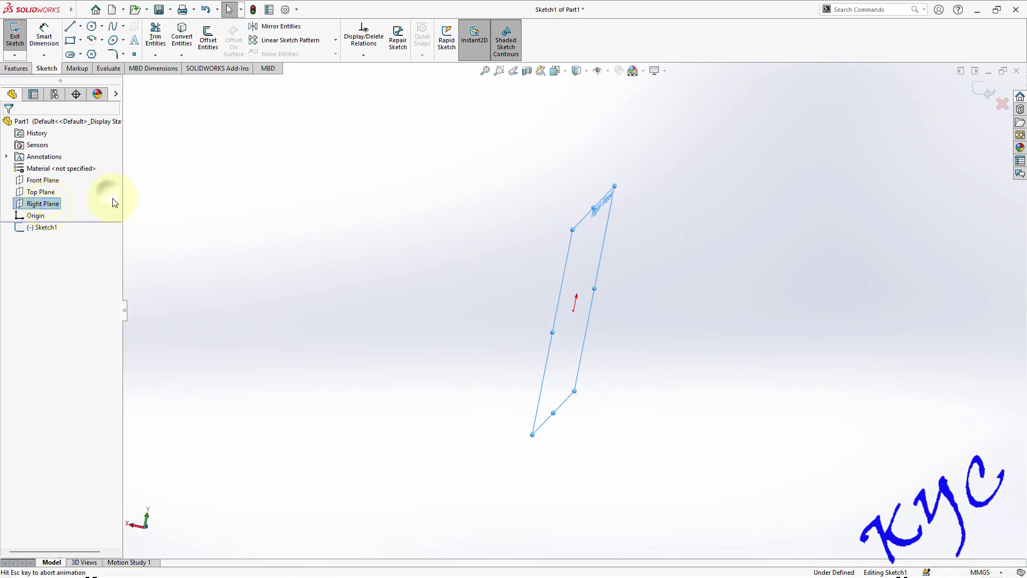
right_click(50, 203)
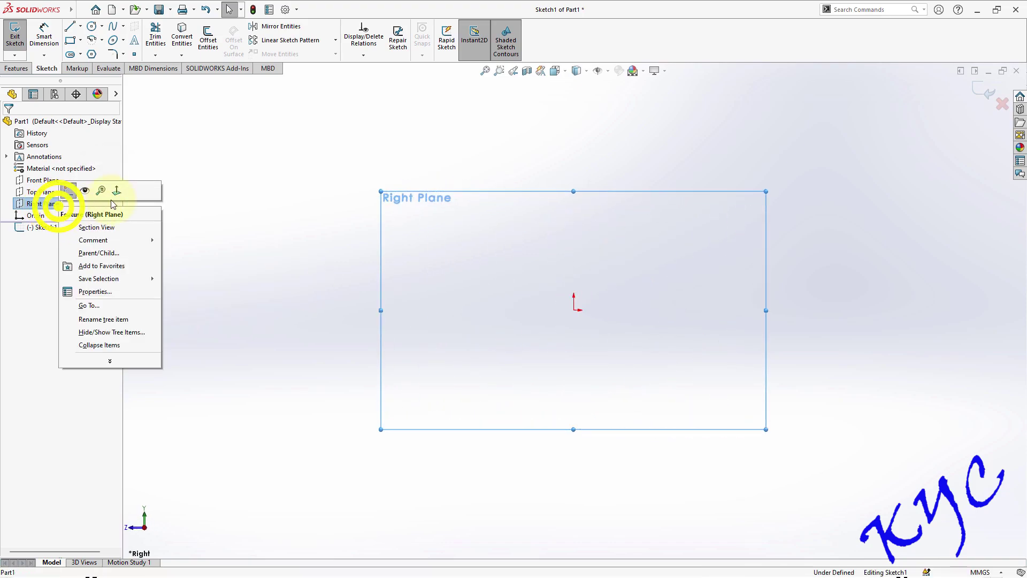
click(112, 188)
scroll(648, 335, up, 3)
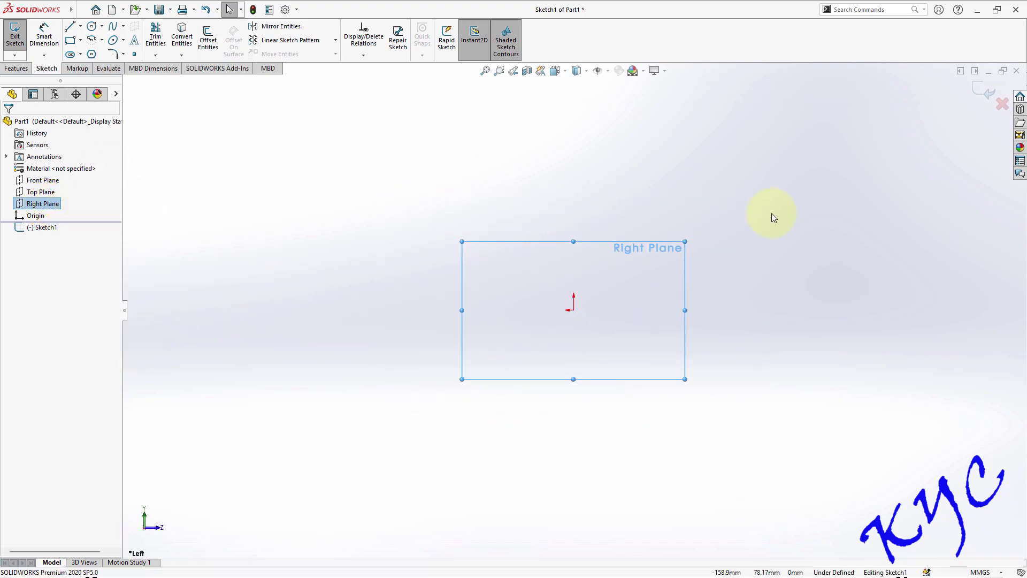
scroll(754, 246, down, 3)
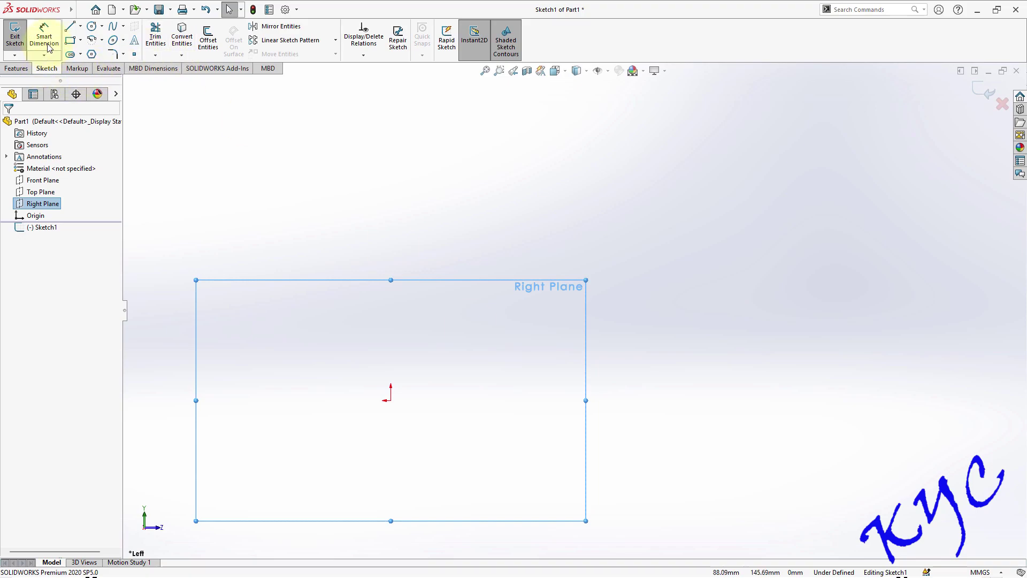
- Draw two stacked rectangles from the origin and a diagonal across the upper one
click(70, 41)
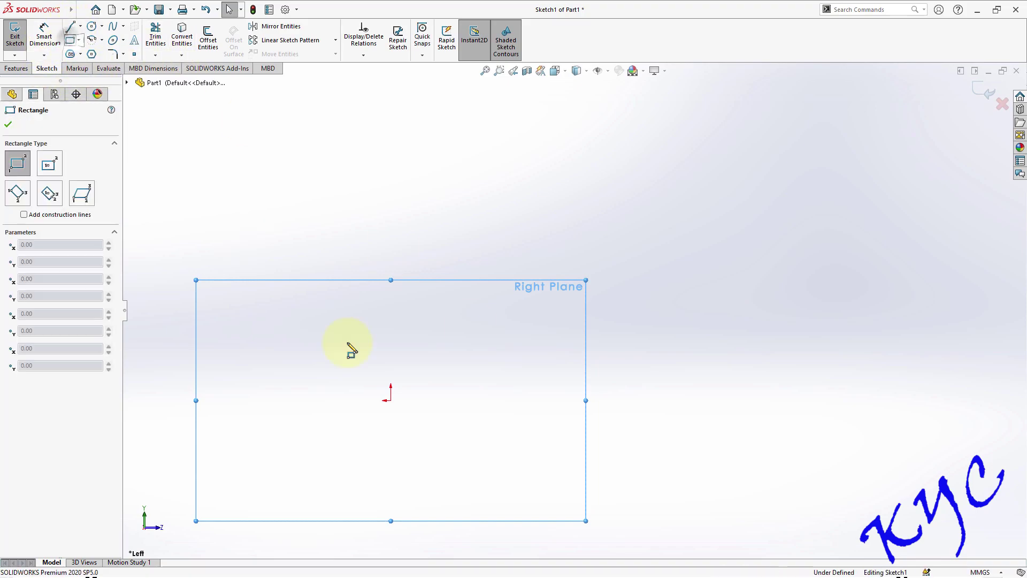
click(391, 401)
click(598, 341)
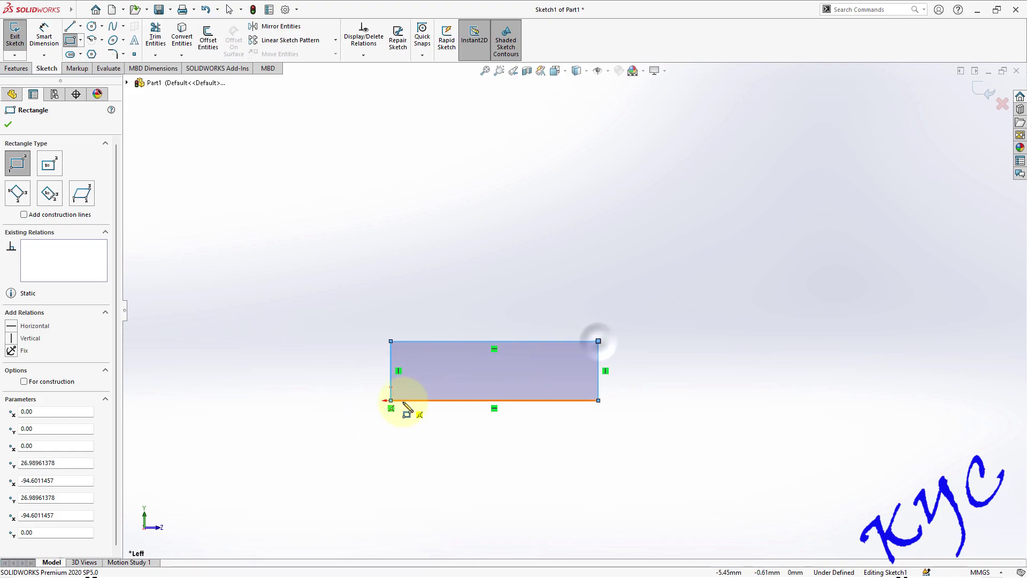
click(391, 400)
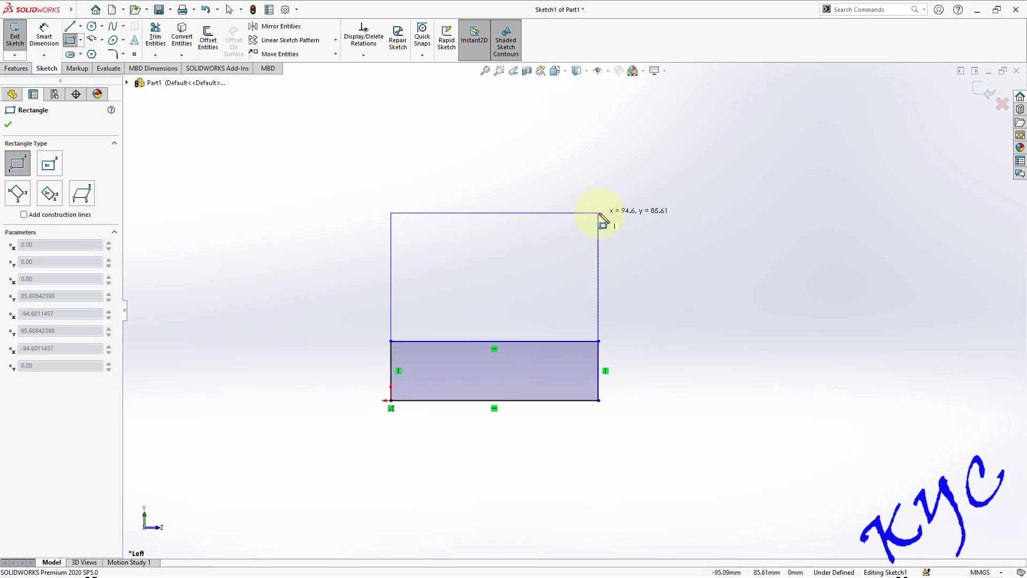
click(599, 213)
key(Escape)
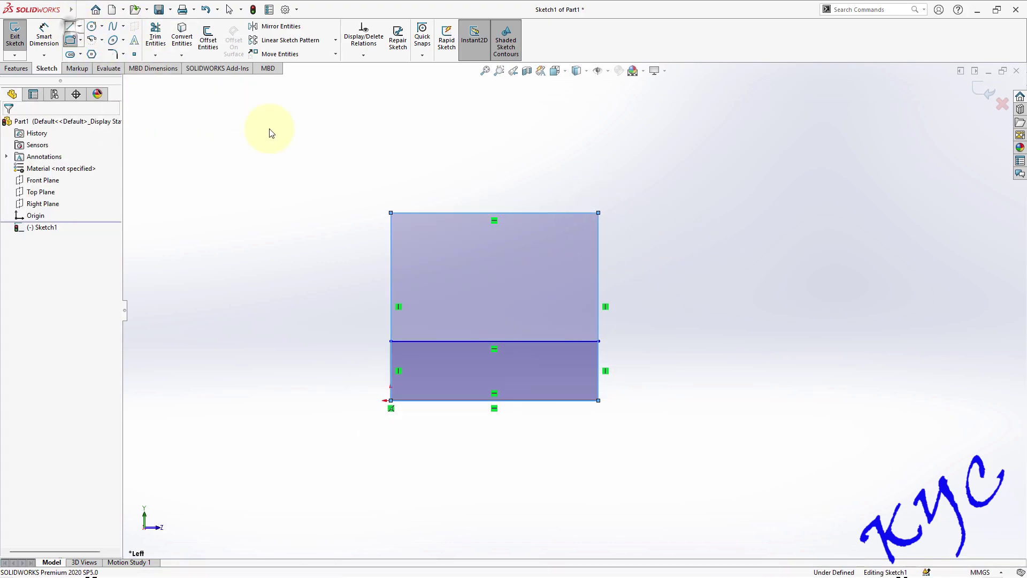
key(l)
click(391, 213)
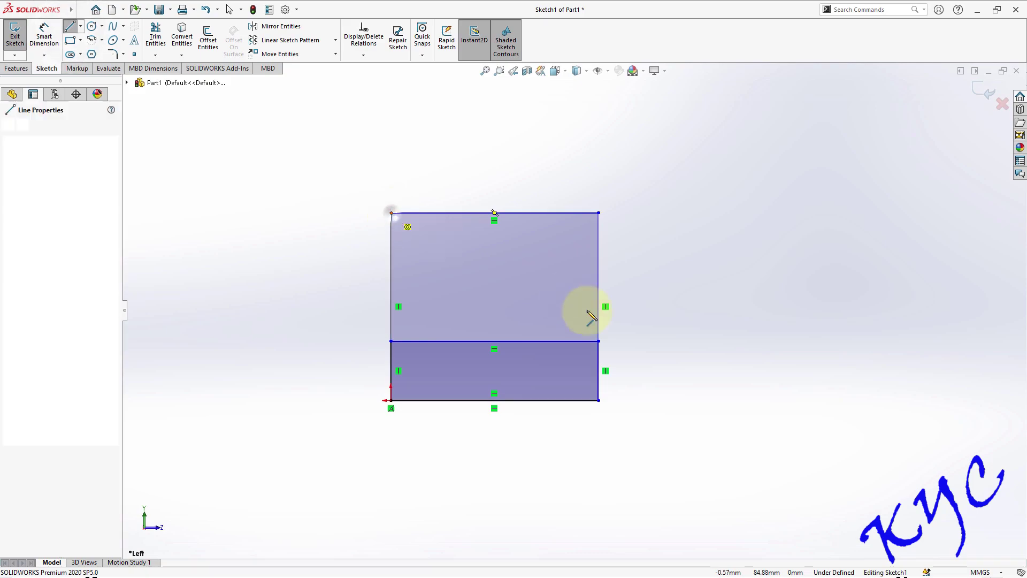
click(598, 341)
- Dimension the sketch: 40 width, 10 base height and 20 upper height
click(44, 36)
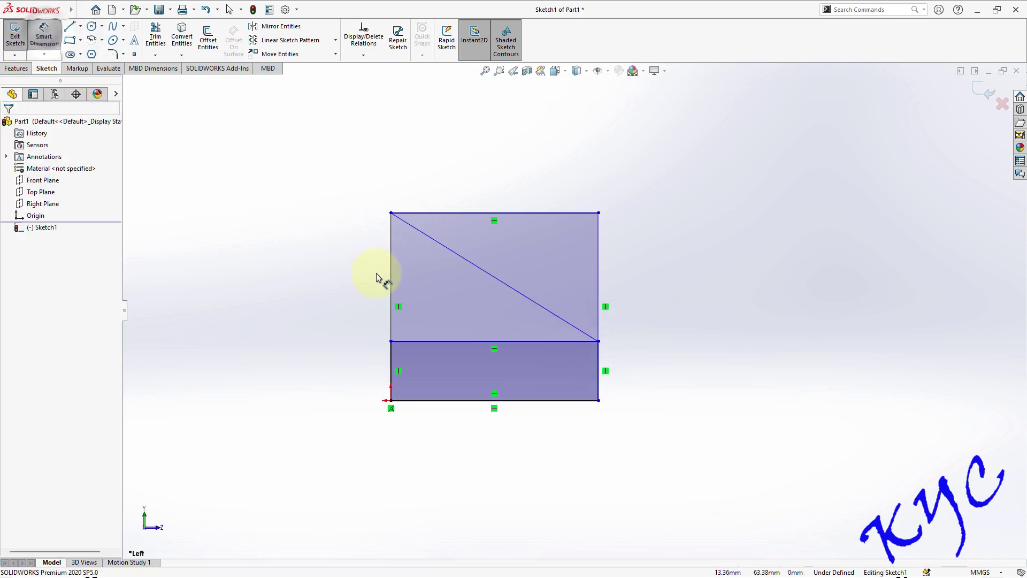
click(512, 407)
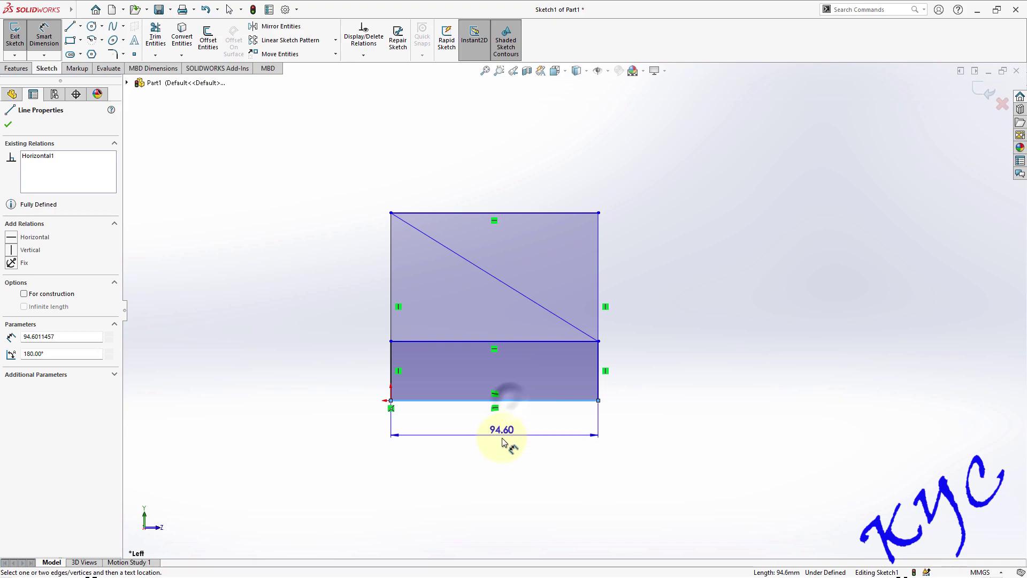
click(500, 441)
text(40)
key(Return)
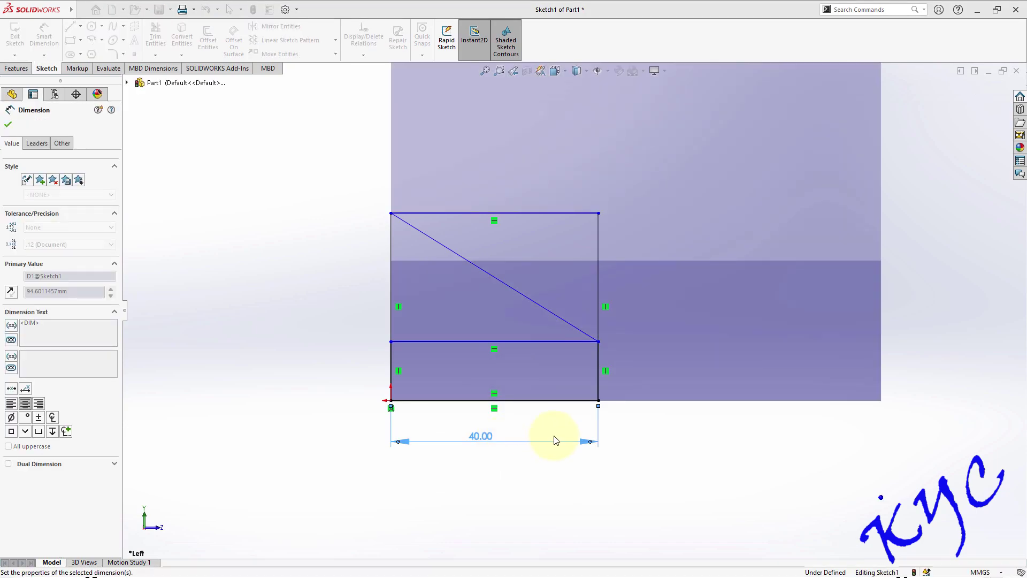
click(600, 383)
click(658, 383)
text(1)
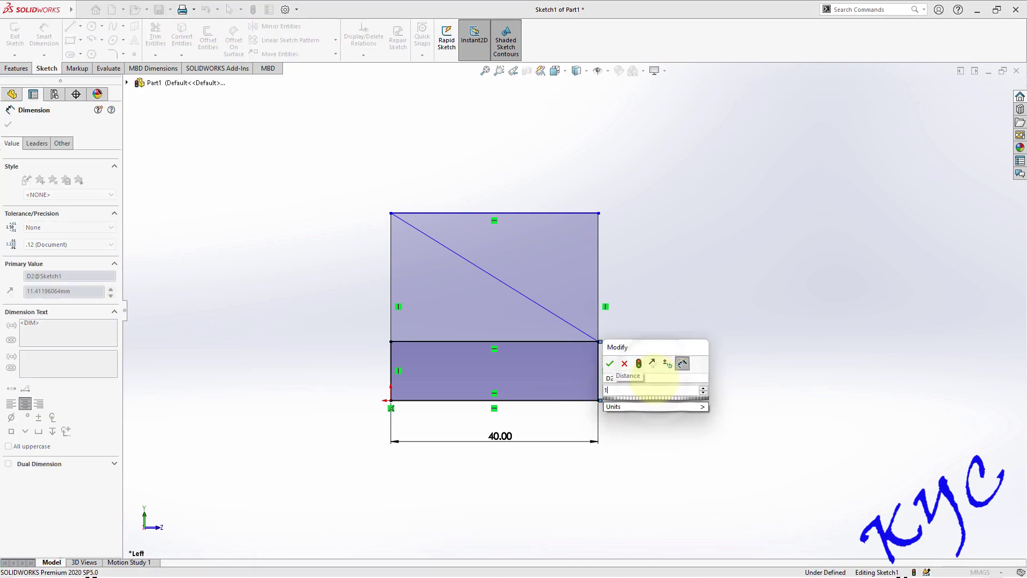
text(0)
key(Return)
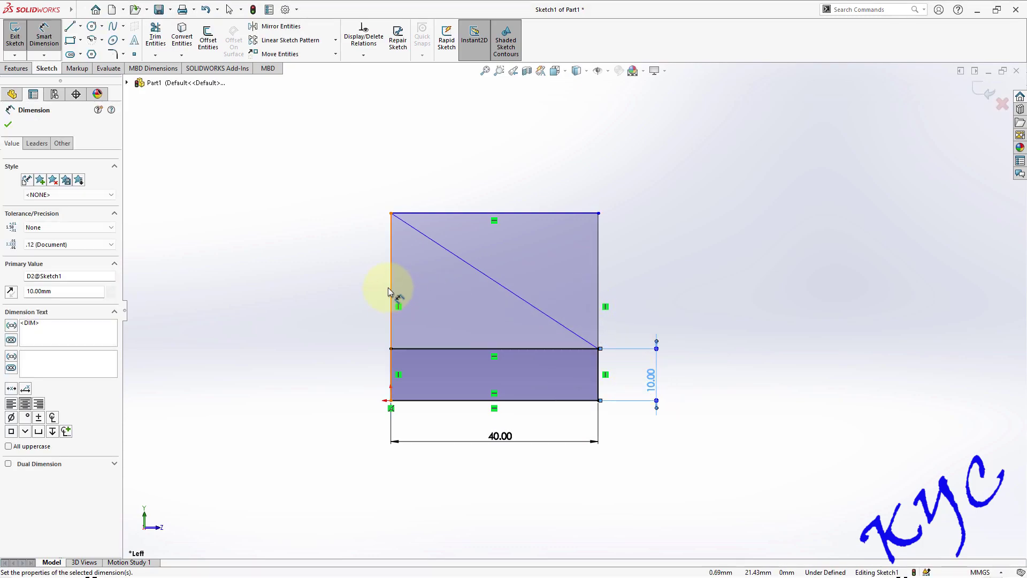
click(402, 213)
click(437, 350)
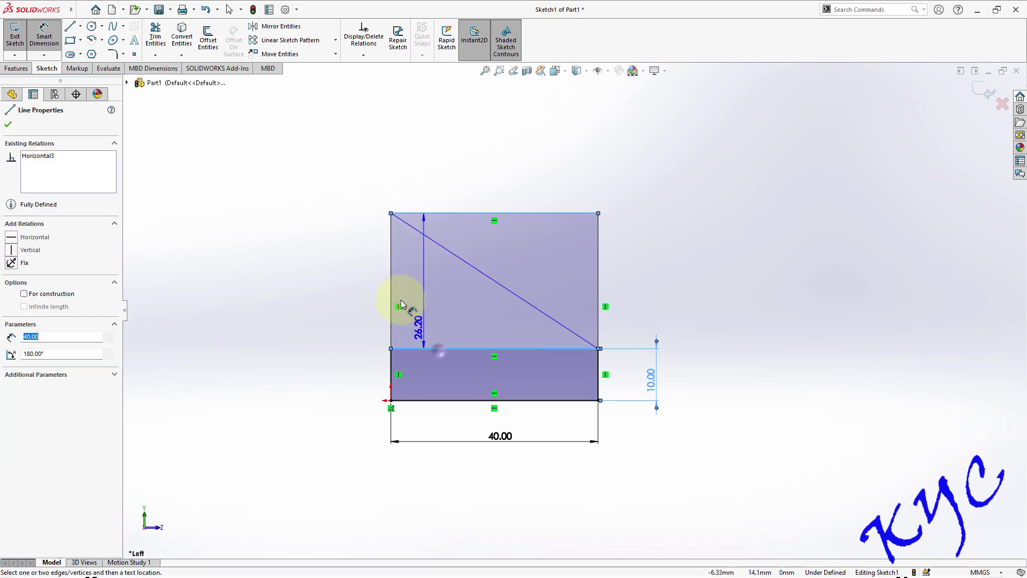
click(341, 289)
text(20)
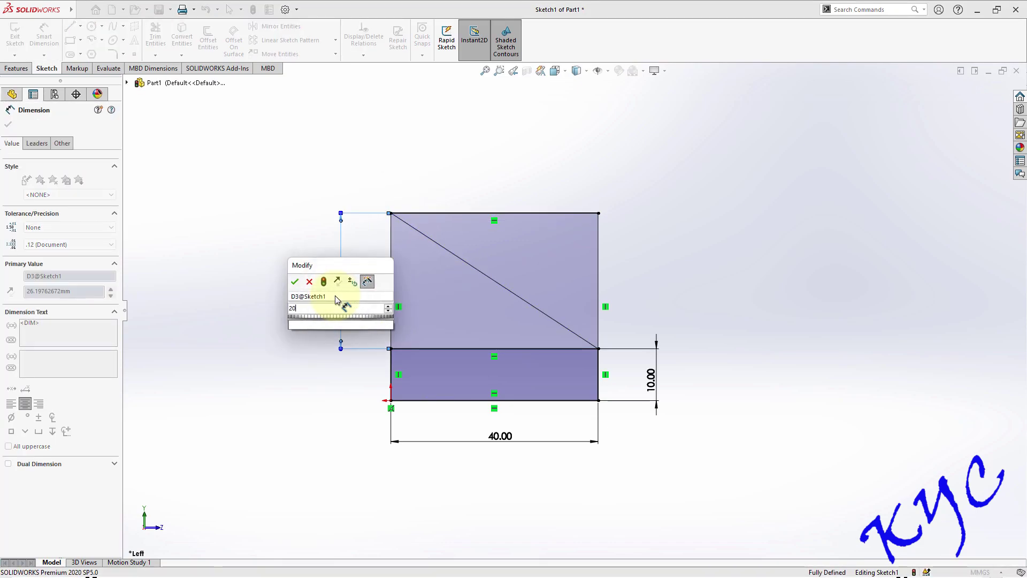
key(Return)
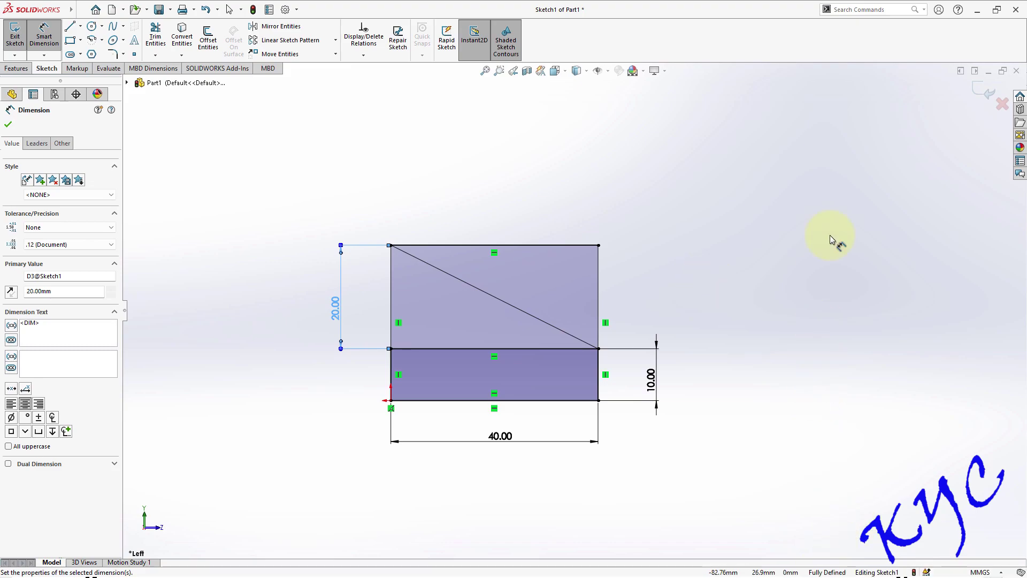
- Extrude the lower 40 × 10 region 50 mm, reversed, into a base block
click(979, 98)
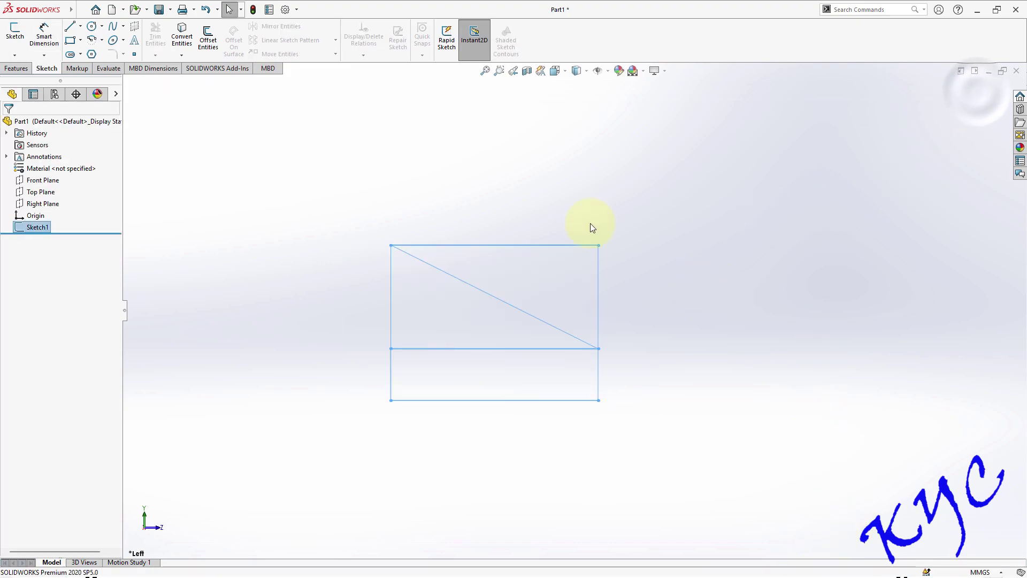
click(16, 69)
click(19, 40)
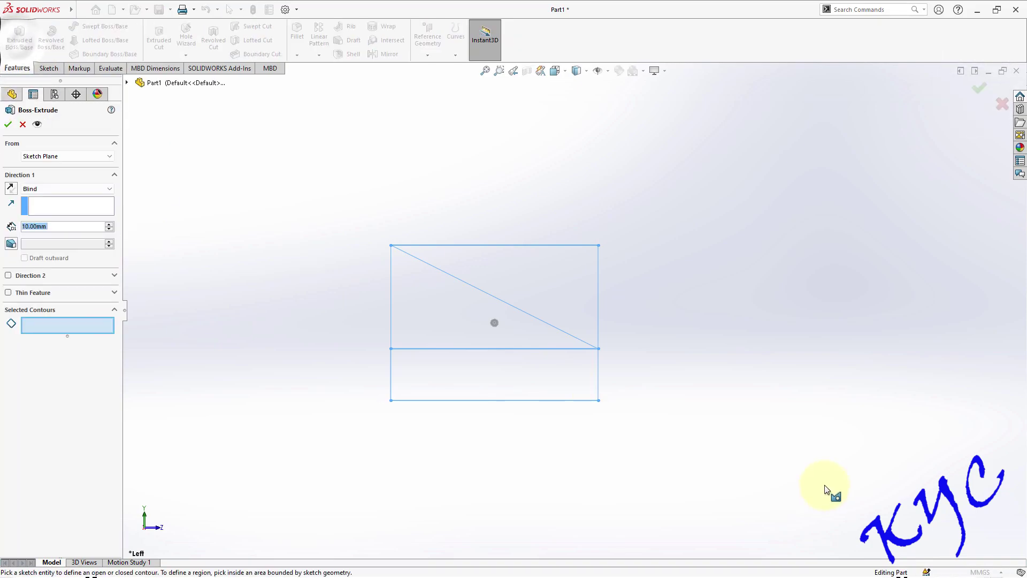
click(592, 361)
middle_drag(765, 238, 737, 276)
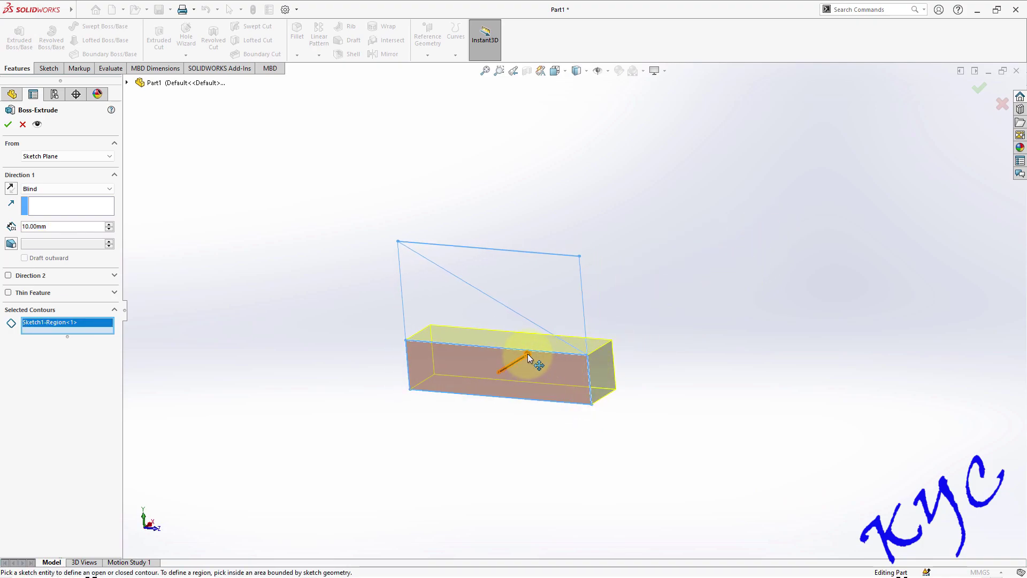
click(11, 189)
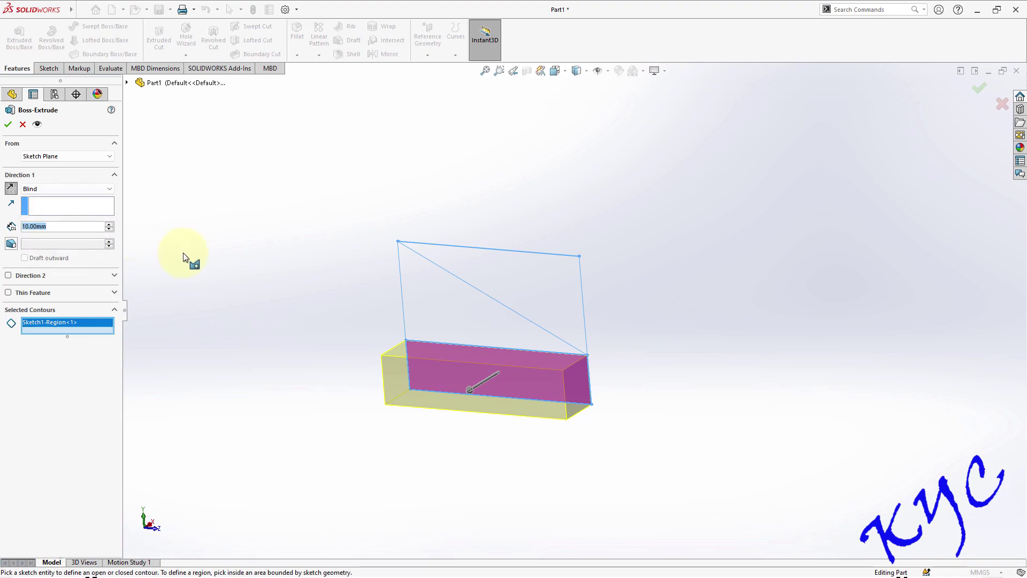
text(50)
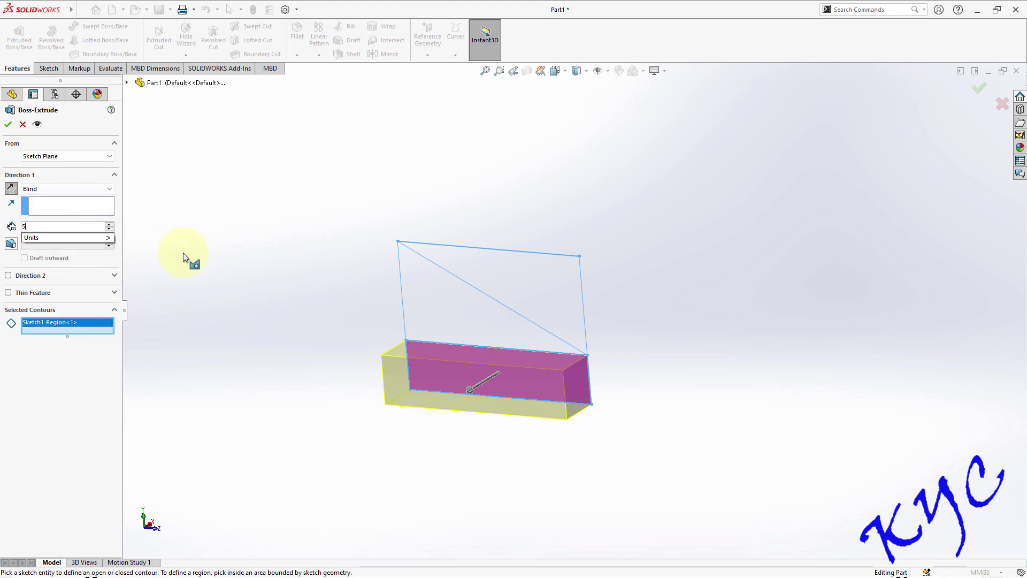
key(Return)
click(8, 125)
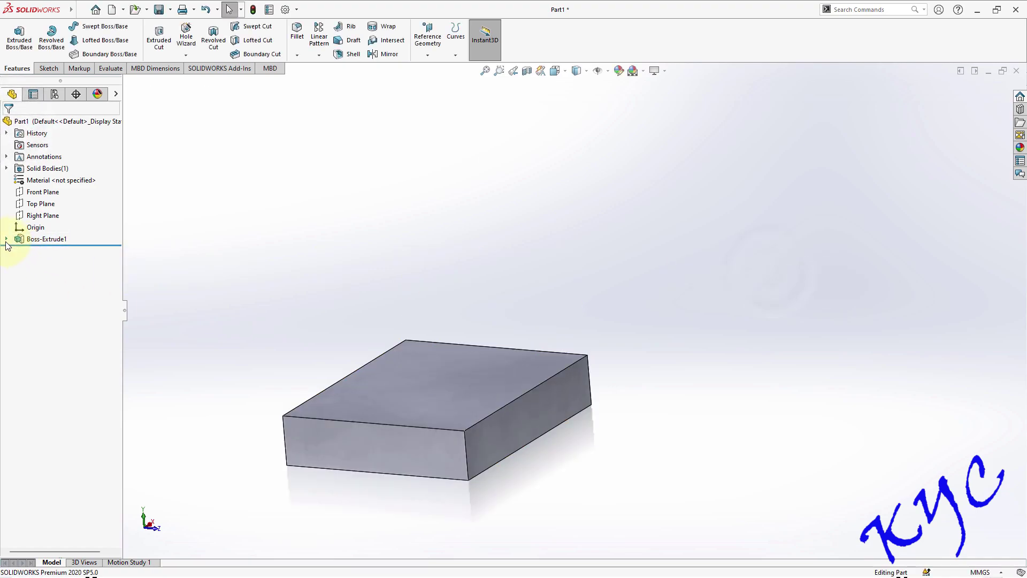
- Extrude the first triangular region of Sketch1 30 mm in the reversed direction
click(7, 239)
click(51, 250)
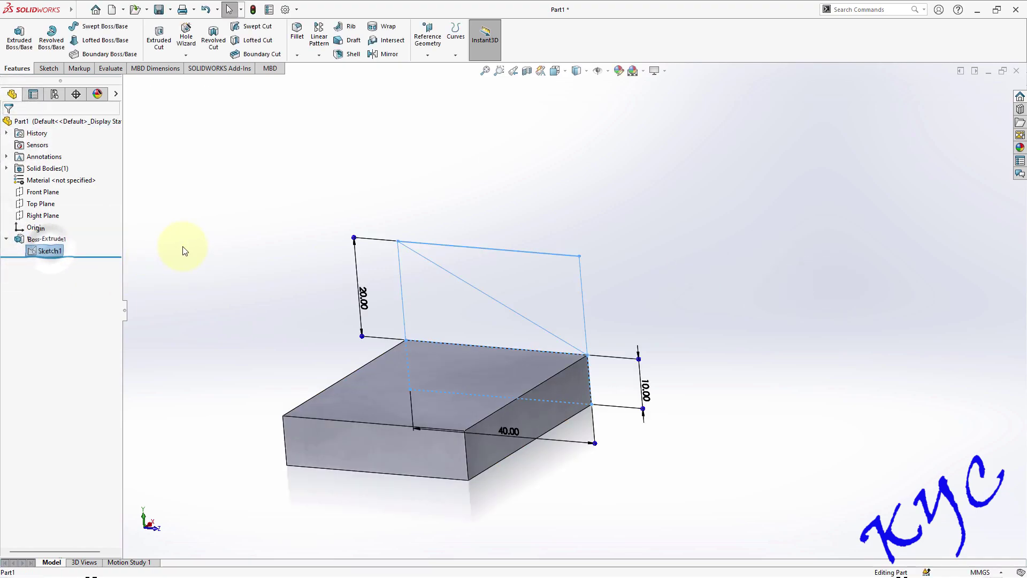
click(25, 41)
click(462, 324)
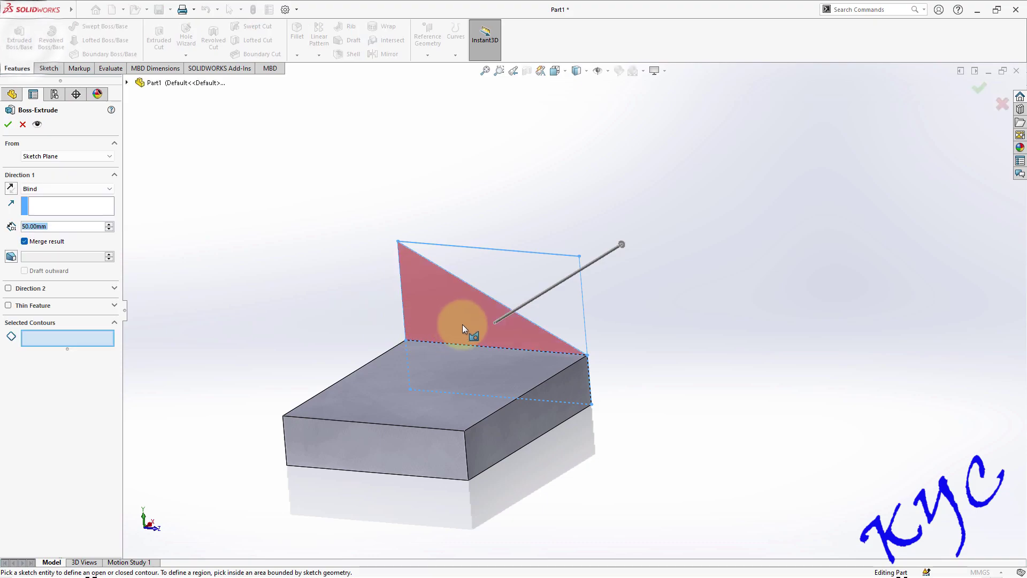
click(11, 188)
double_click(62, 231)
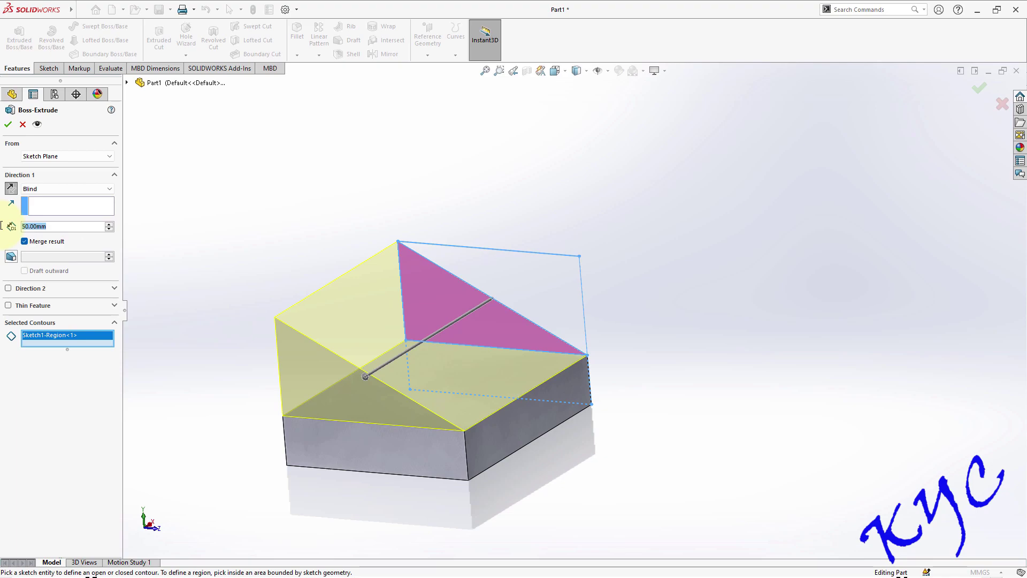
text(30)
key(Return)
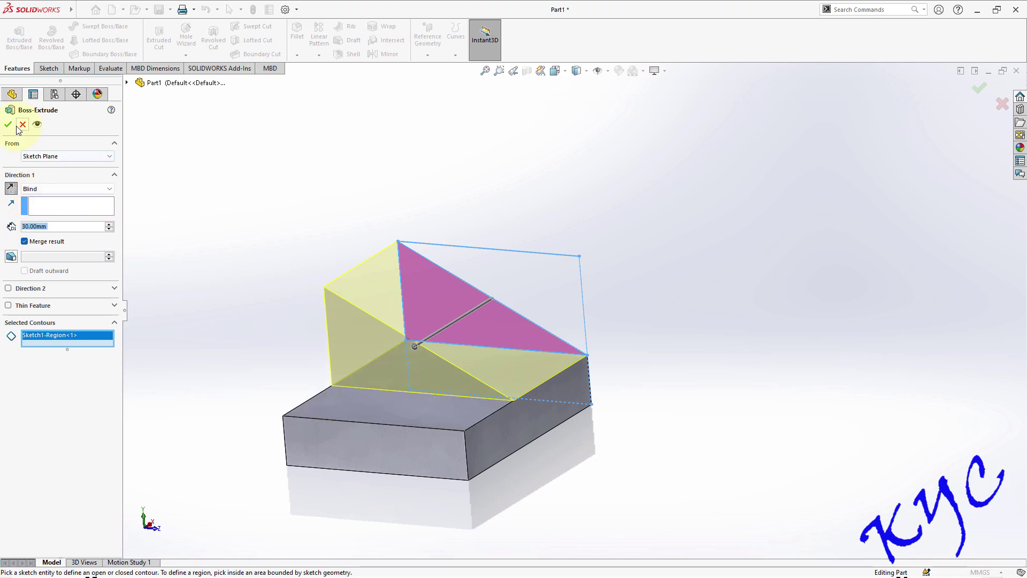
click(8, 124)
- Extrude the upper triangular region of Sketch1 10 mm in the reversed direction
click(655, 191)
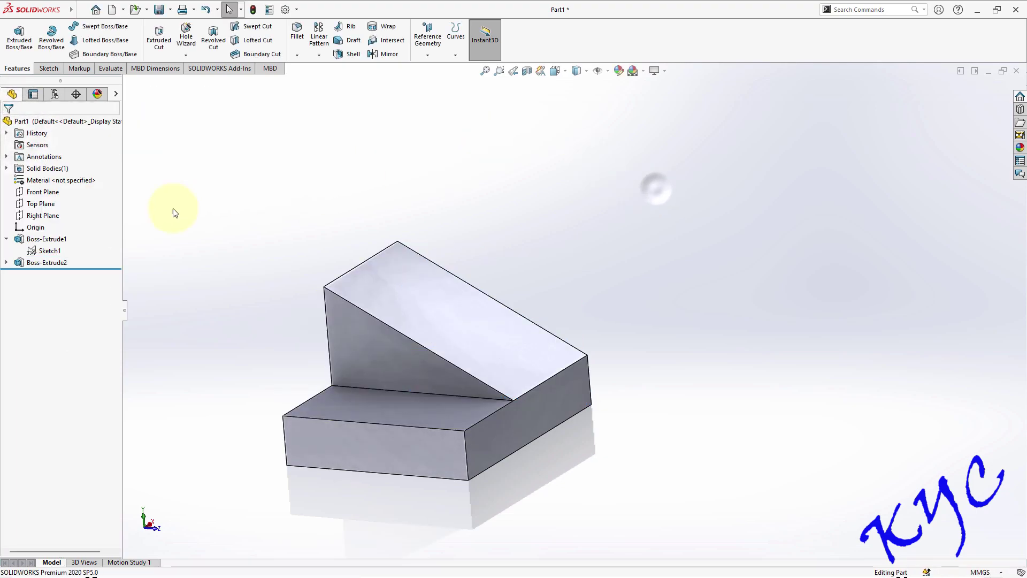
click(49, 251)
click(19, 36)
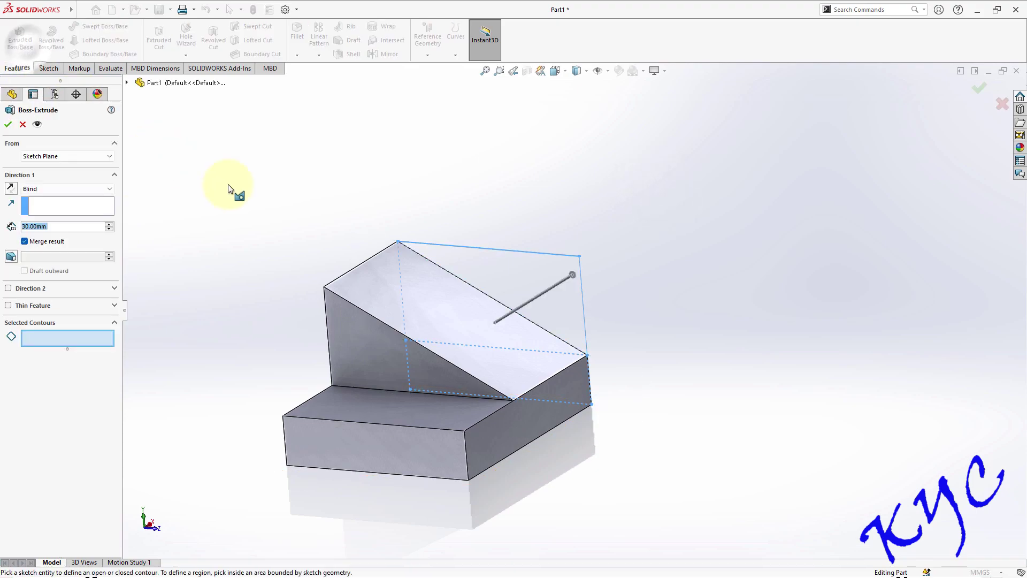
click(490, 260)
click(11, 189)
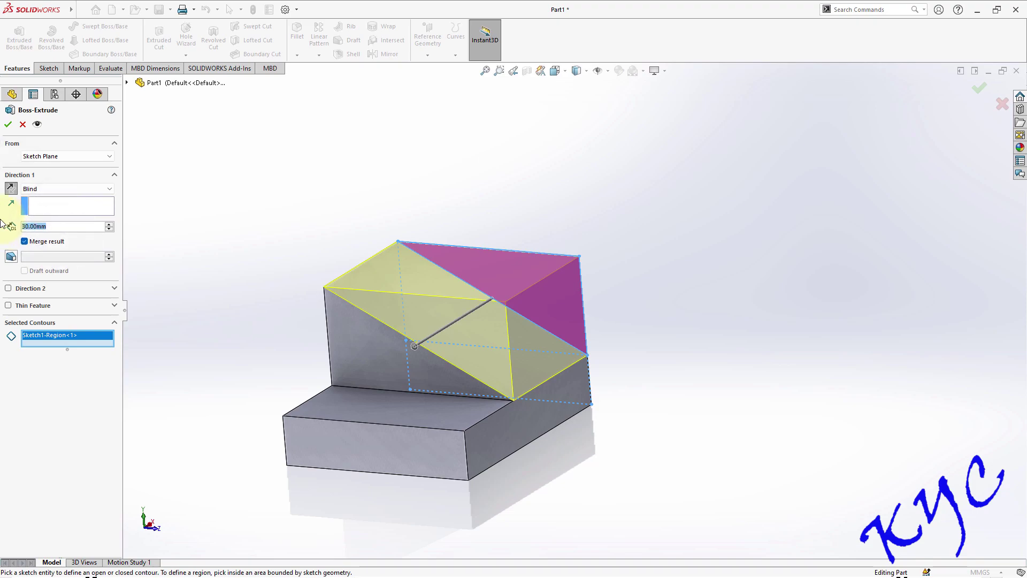
text(10)
key(Return)
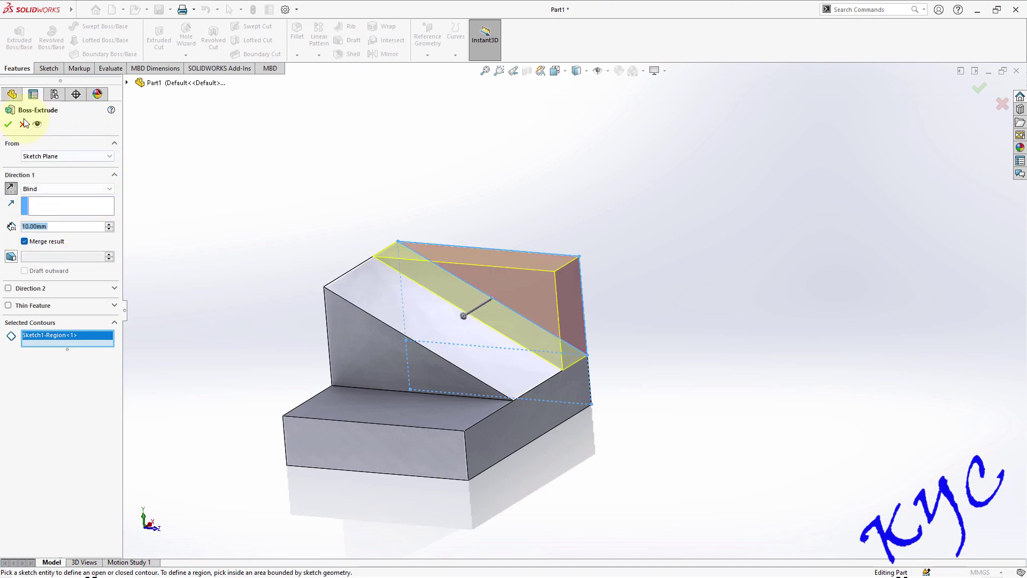
click(7, 125)
click(786, 236)
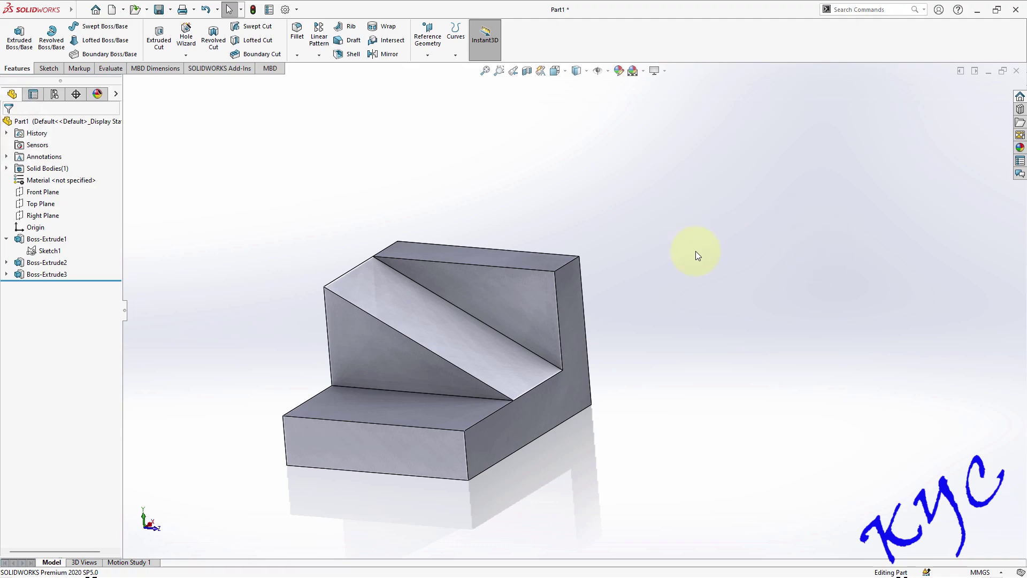
key(ctrl+1)
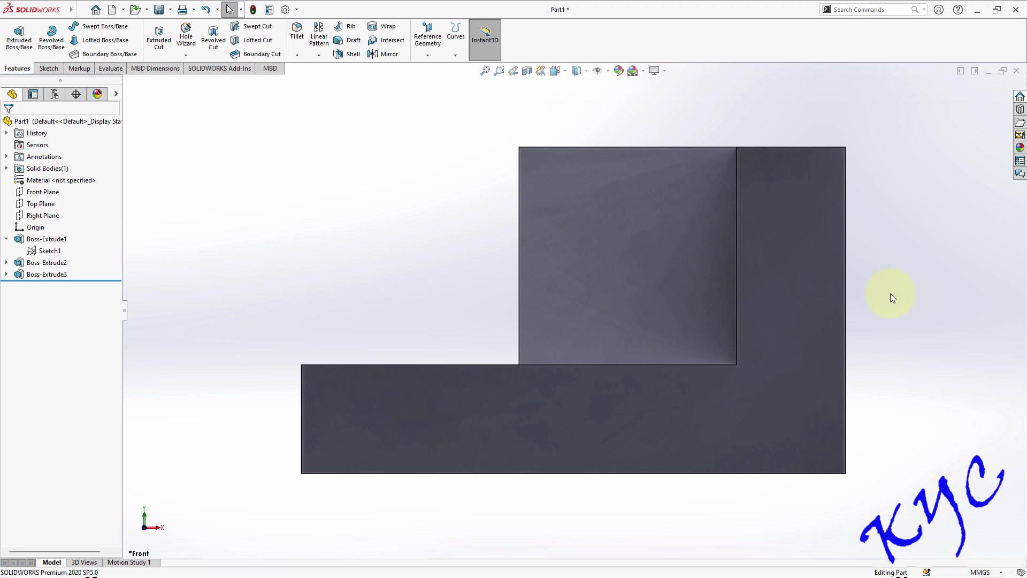
key(ctrl+7)
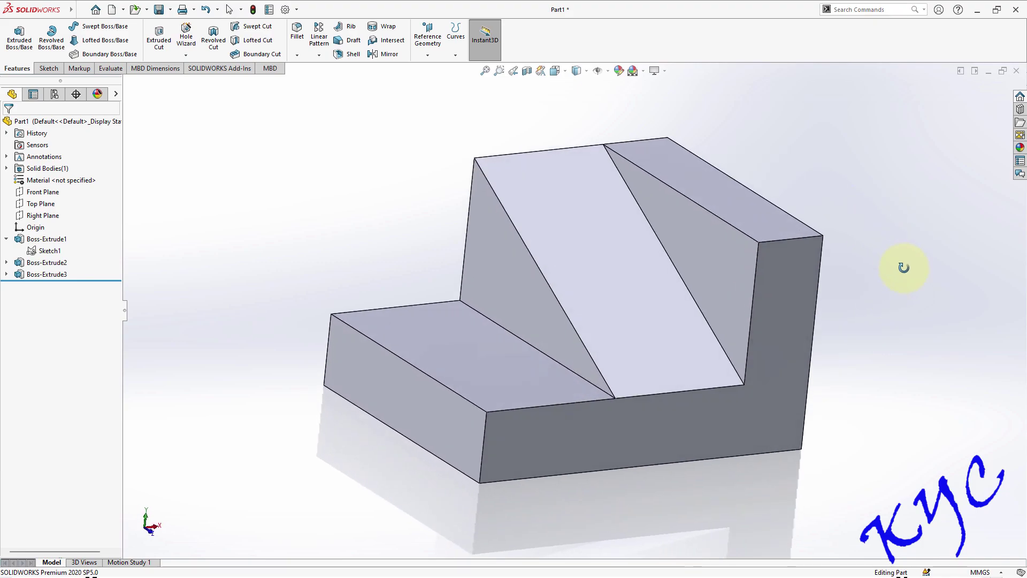
key(ctrl+1)
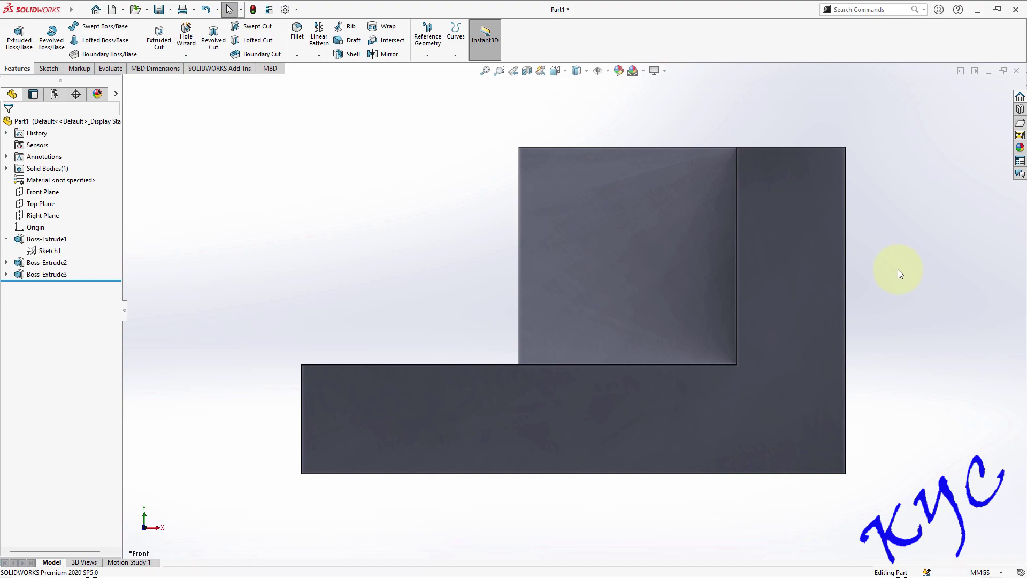
key(ctrl+5)
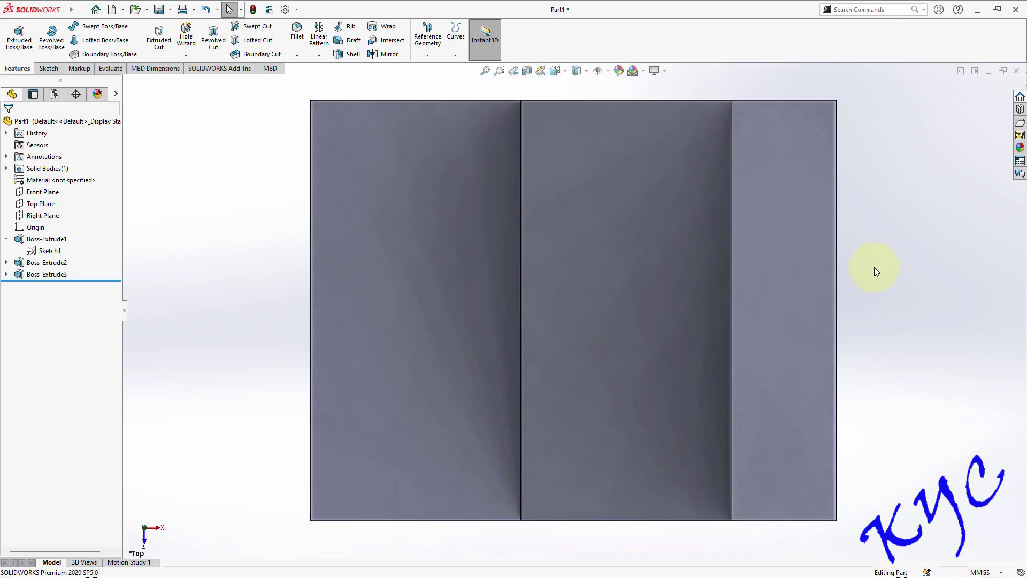
key(ctrl+1)
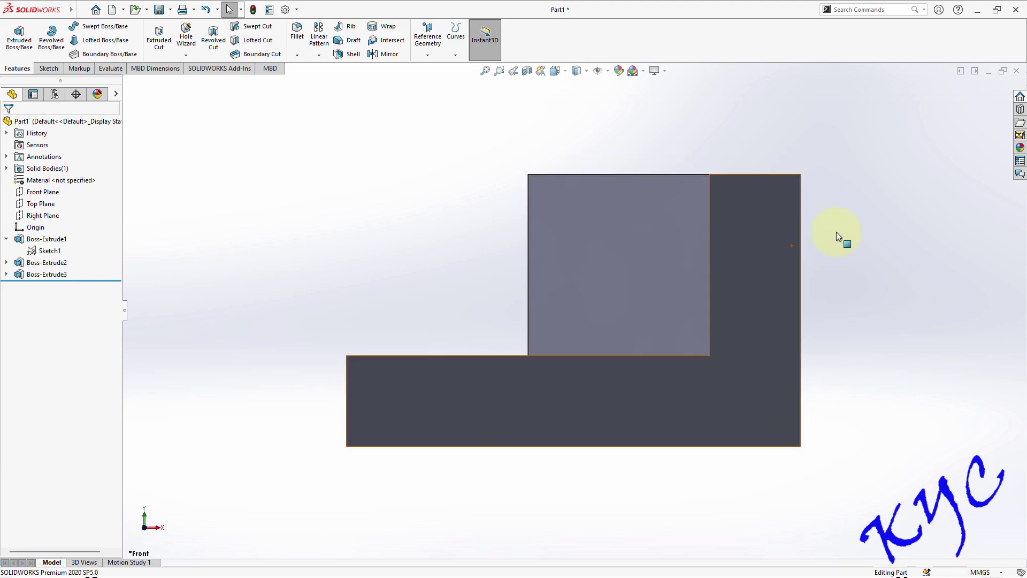
middle_drag(836, 232, 897, 317)
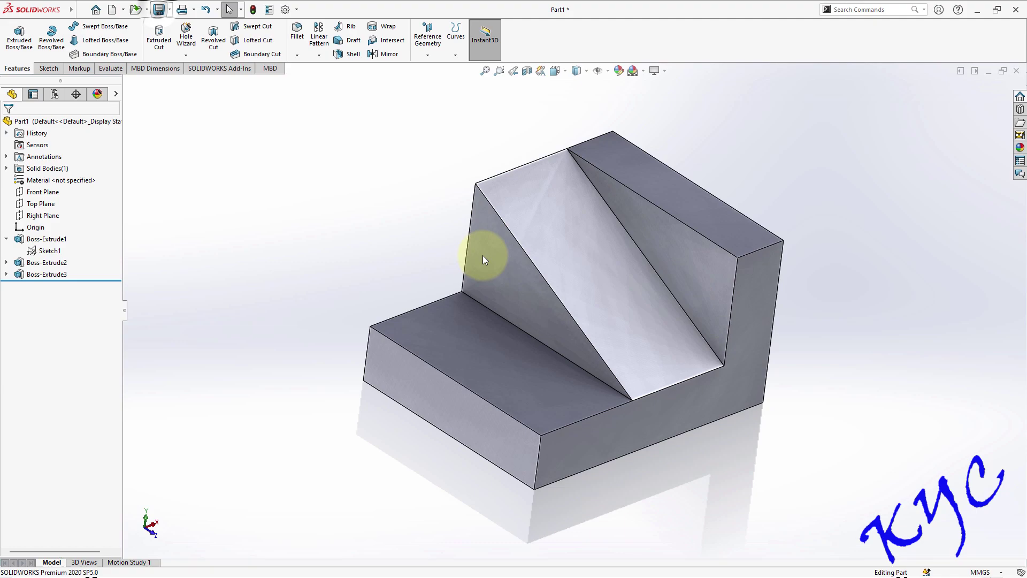
- Save the part as 7.6
key(ctrl+s)
text(7.)
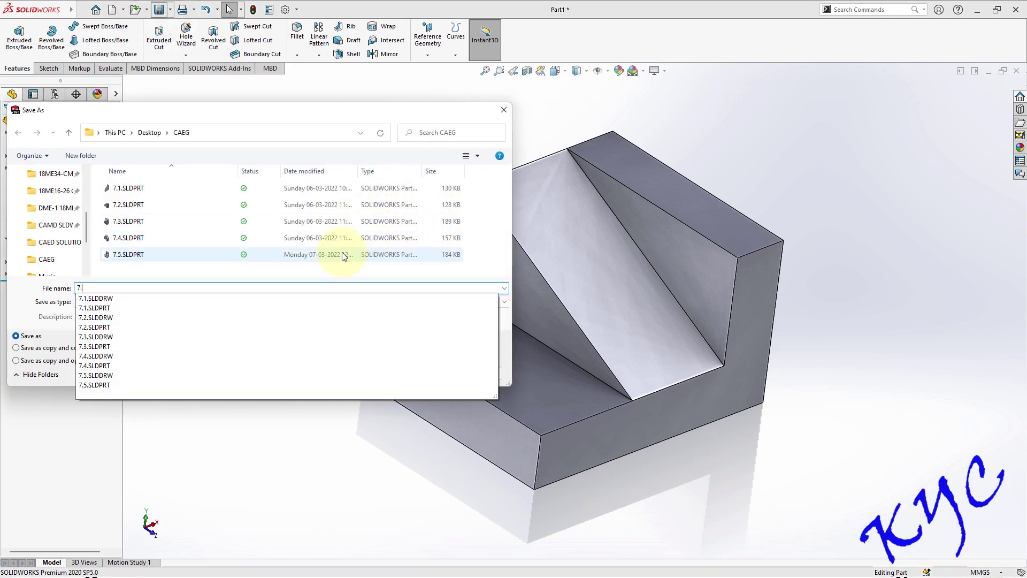
text(6)
key(Return)
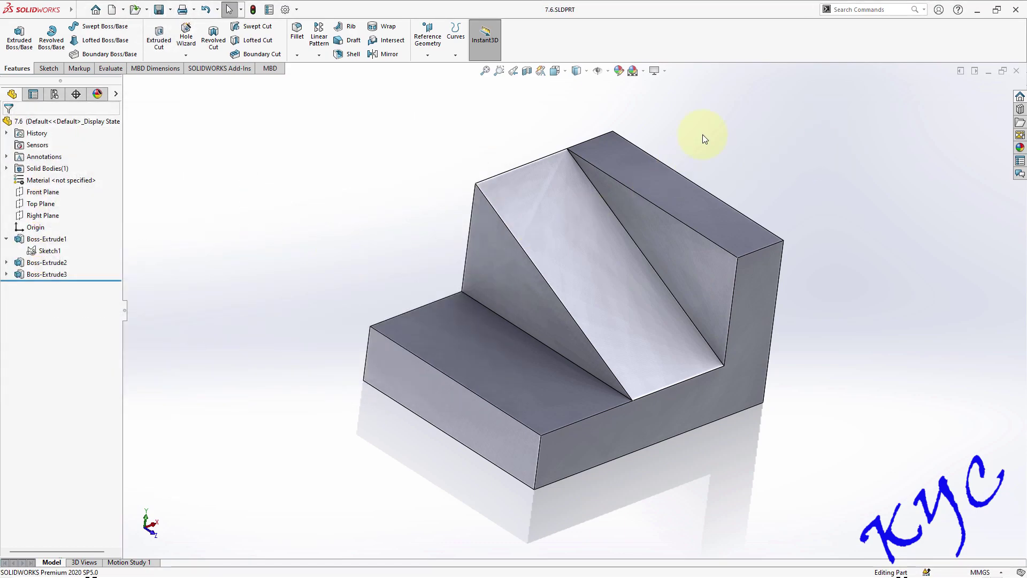
- Make a drawing from the part on a custom 297 × 210 mm sheet
click(81, 10)
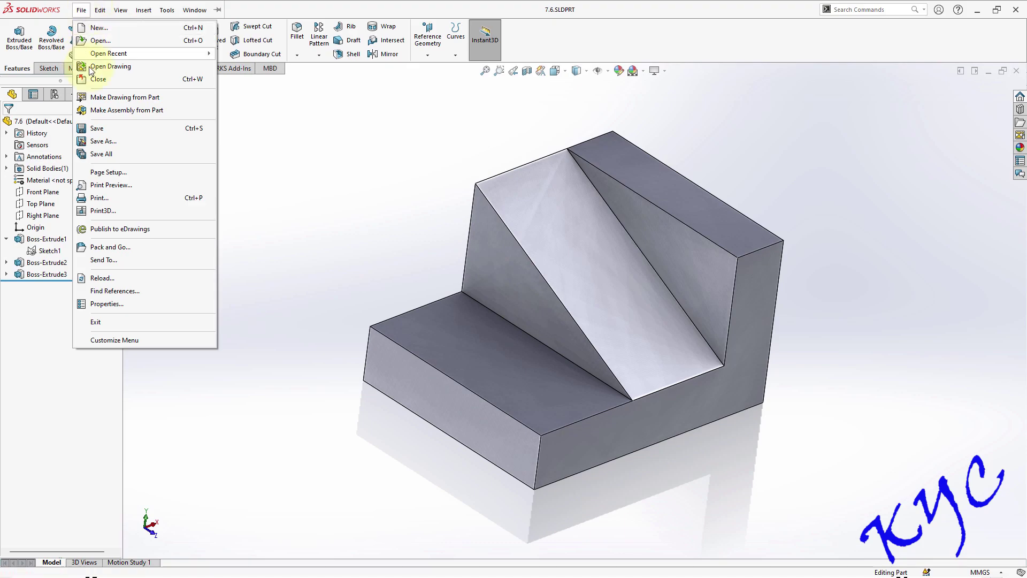
click(109, 102)
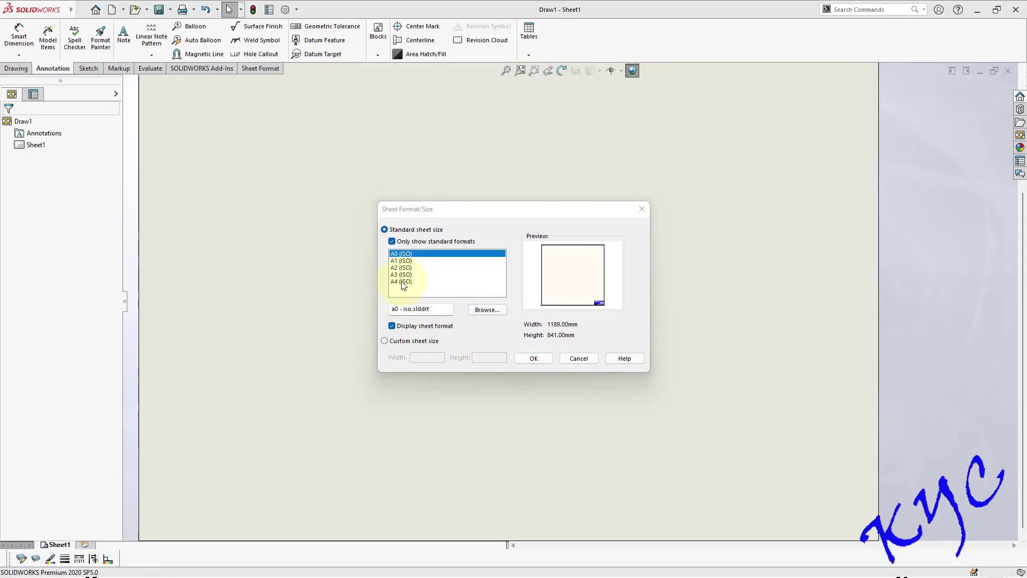
click(401, 281)
click(410, 341)
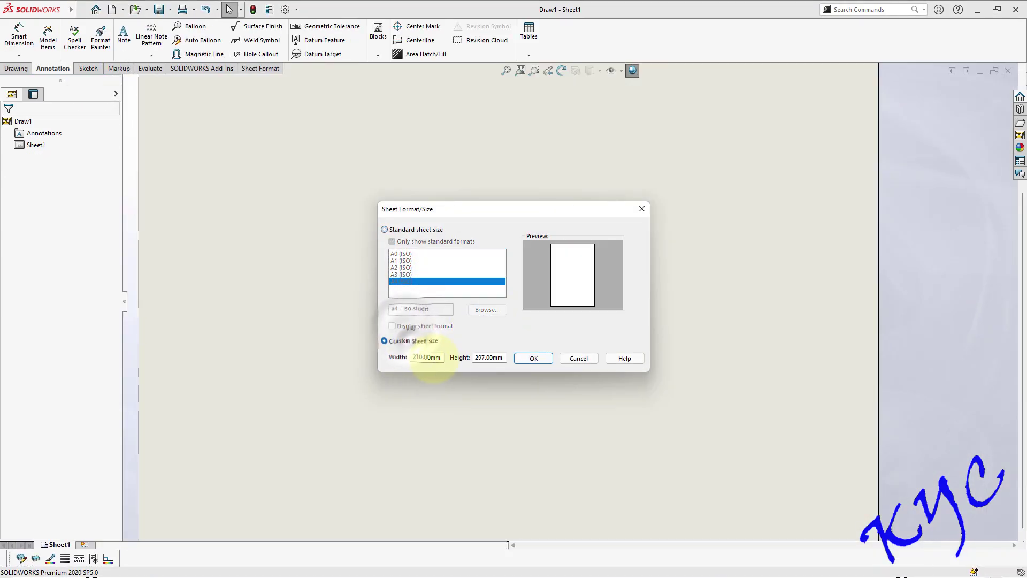
drag(440, 358, 371, 358)
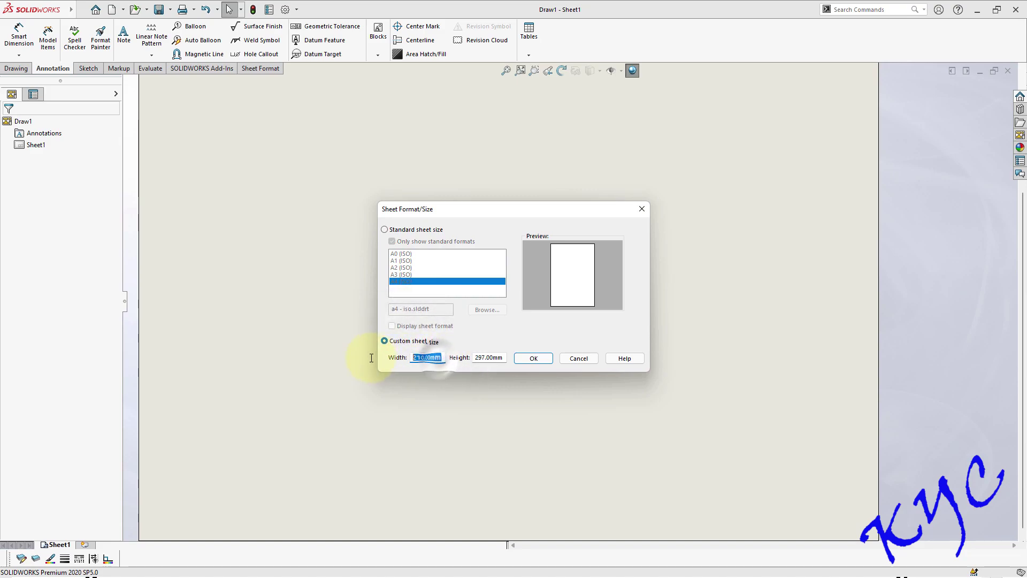
text(297)
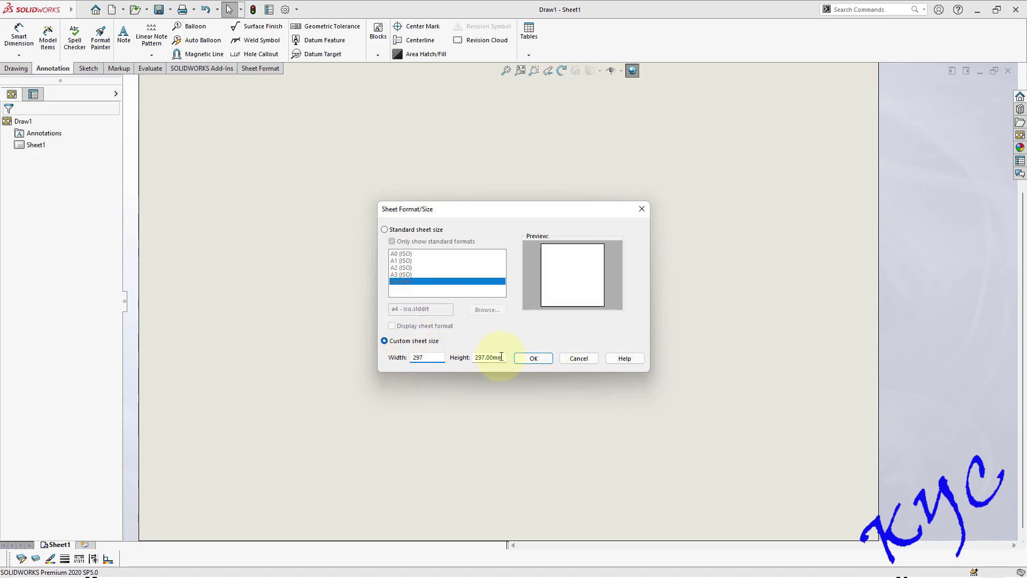
text(210)
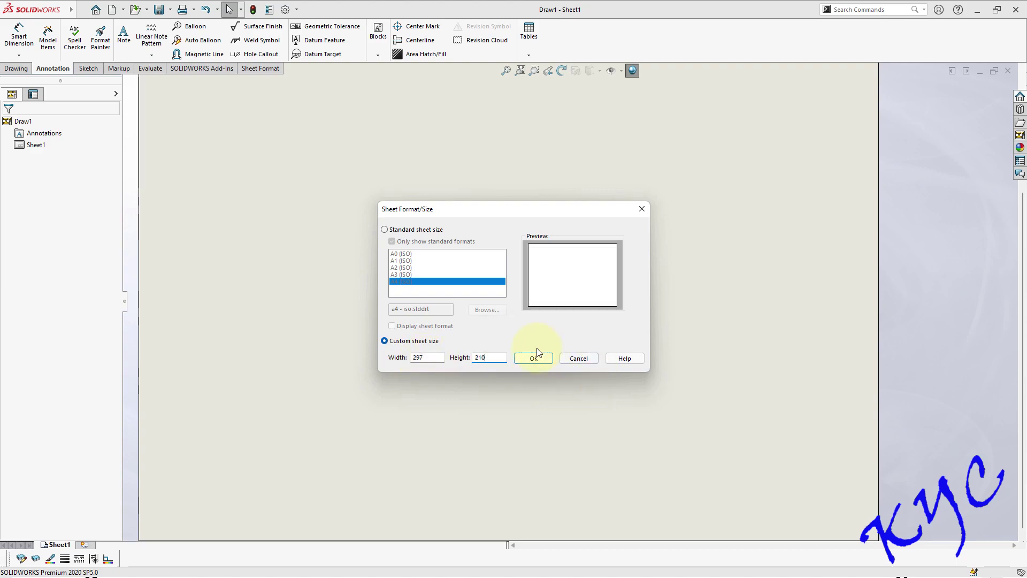
click(530, 358)
- Set Sheet1 to first-angle projection
right_click(58, 544)
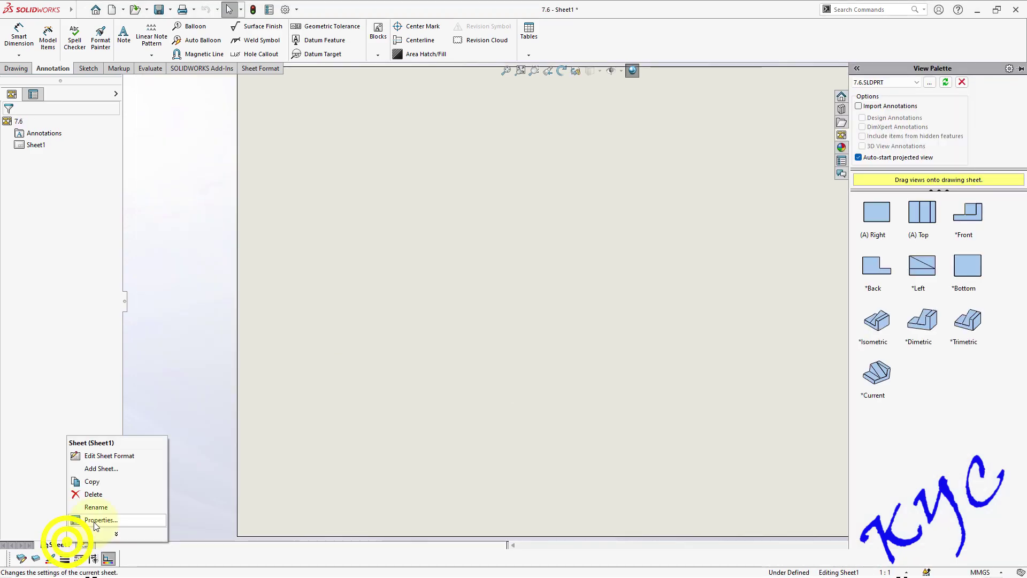
click(92, 519)
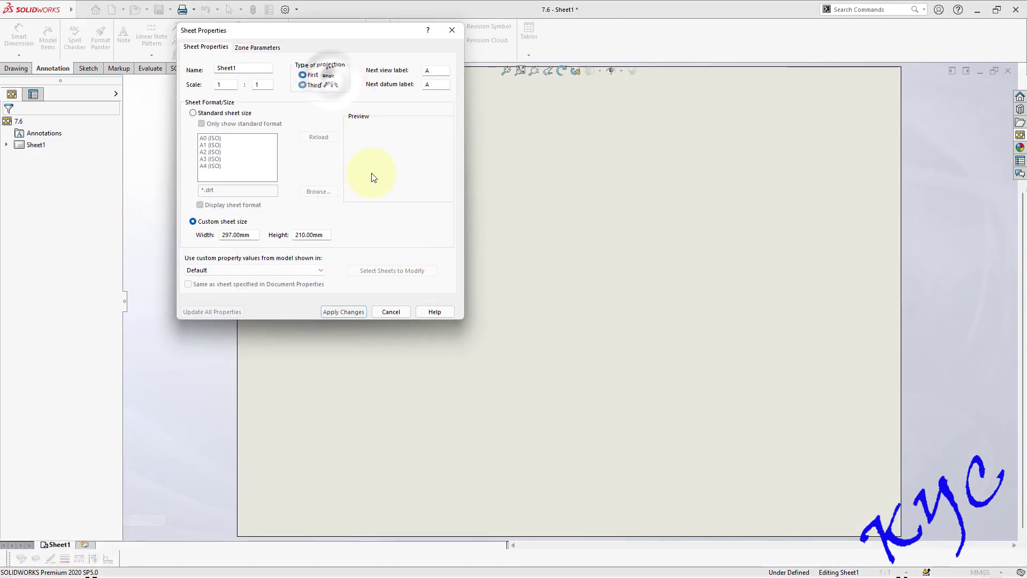
click(344, 311)
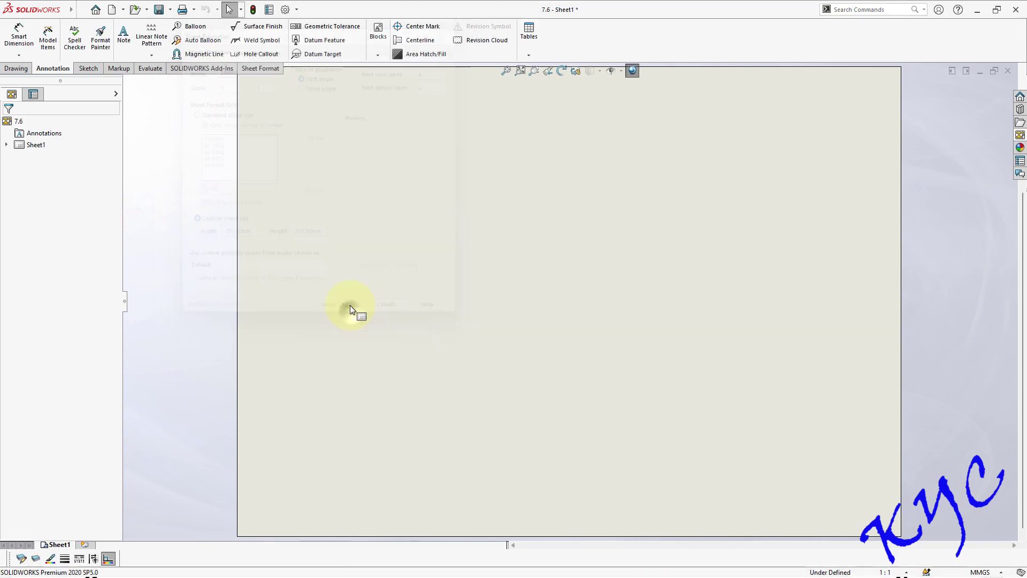
- Place the front view of 7.6 near the top left at 2:1 sheet scale
click(1020, 135)
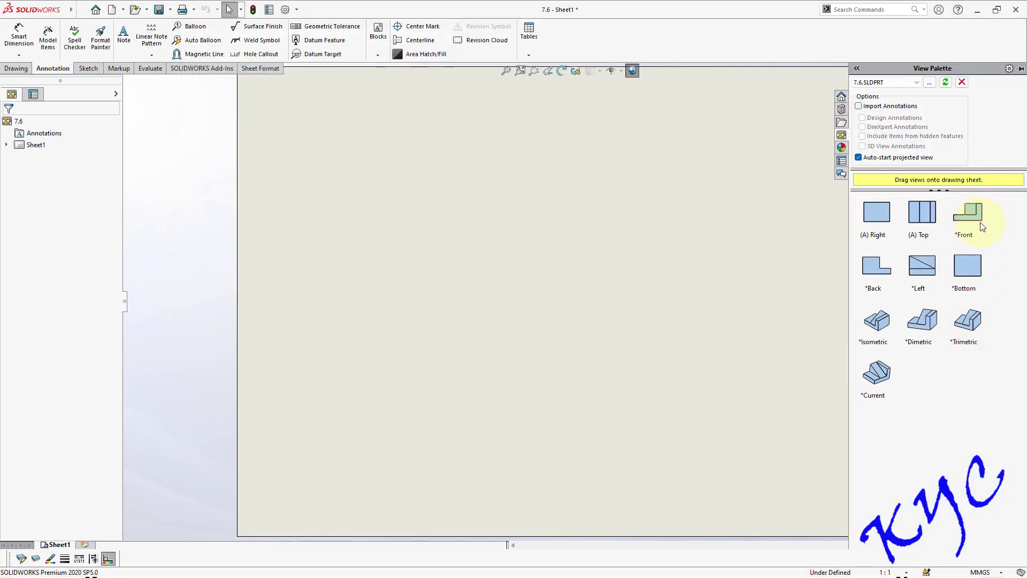
drag(976, 216, 380, 189)
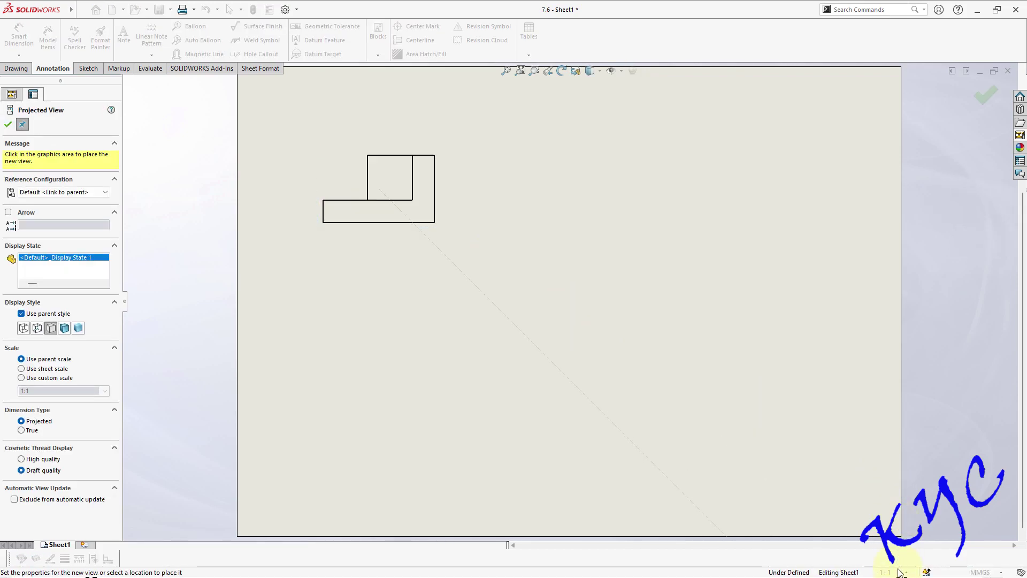
key(Escape)
click(899, 573)
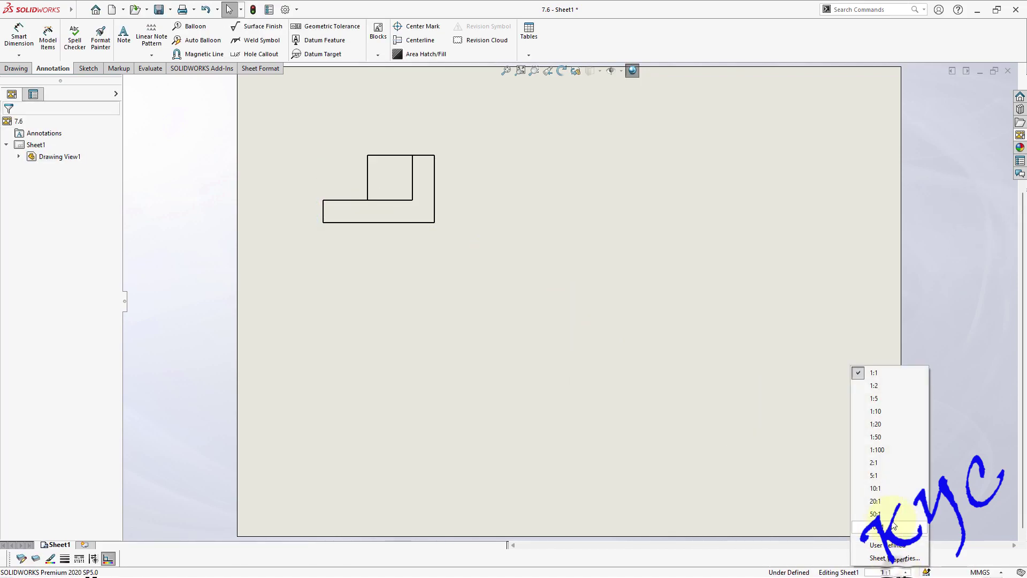
click(876, 464)
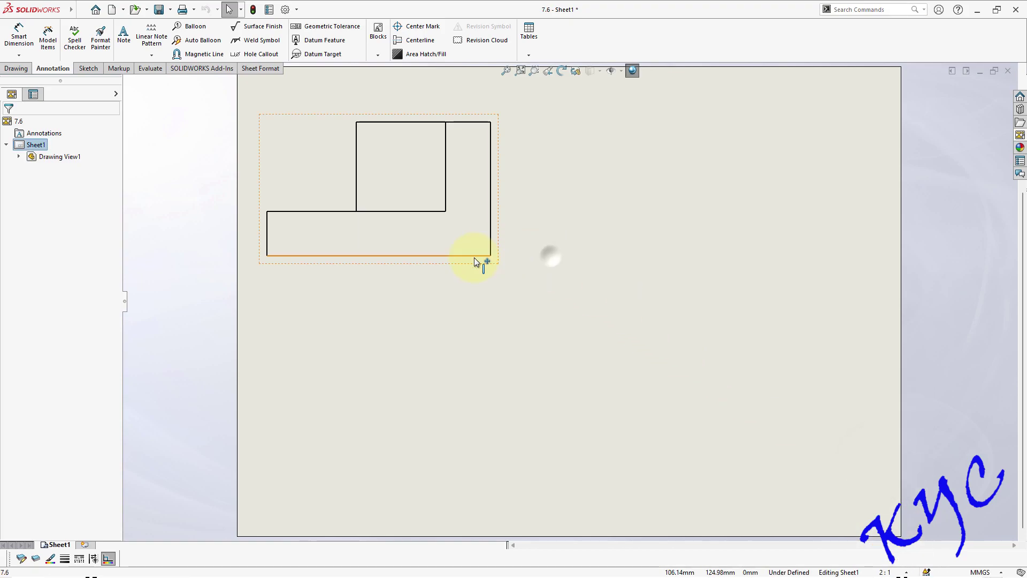
drag(500, 251, 539, 232)
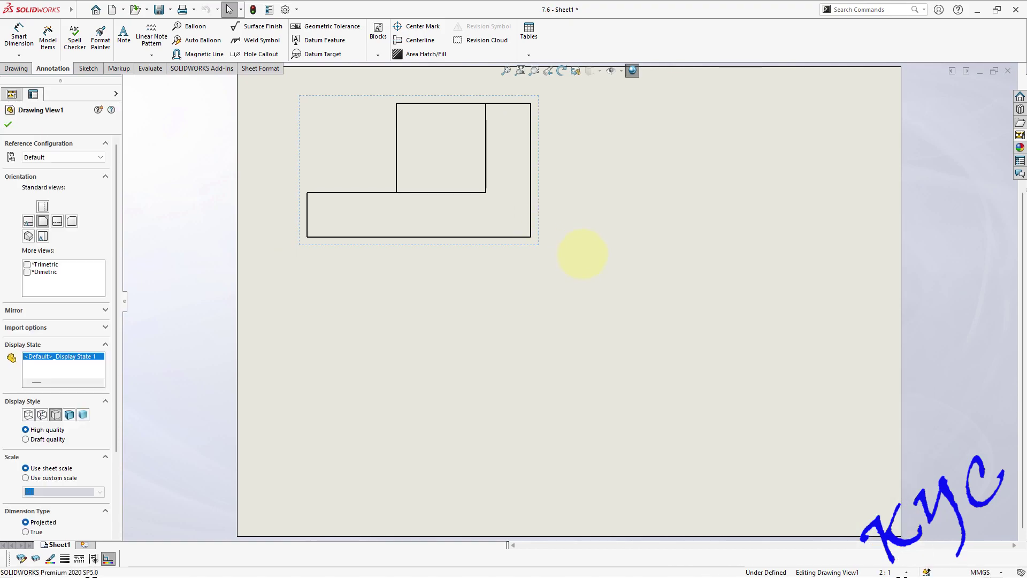
click(605, 272)
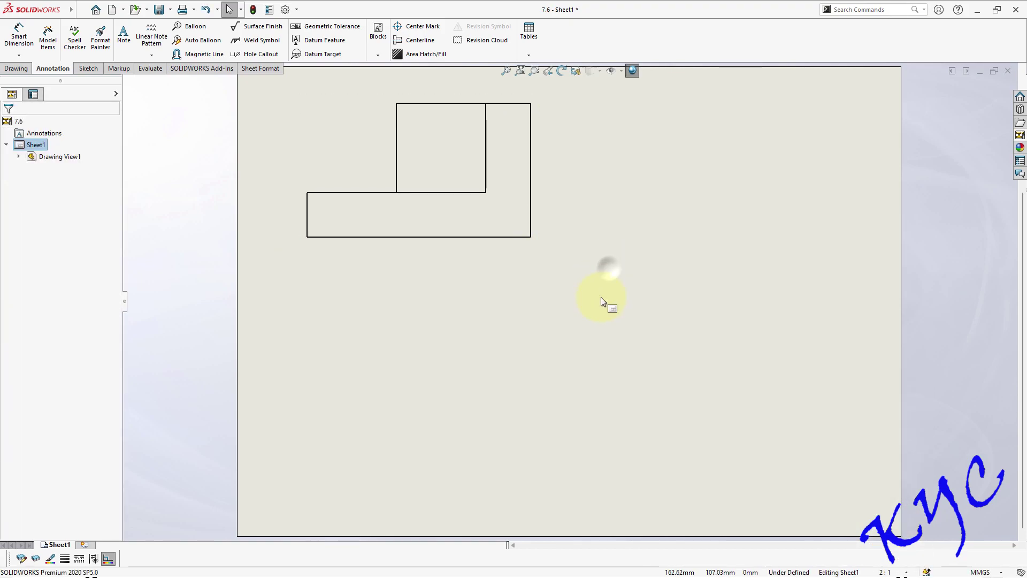
- Project views below and to the right of the front view
click(17, 68)
click(41, 39)
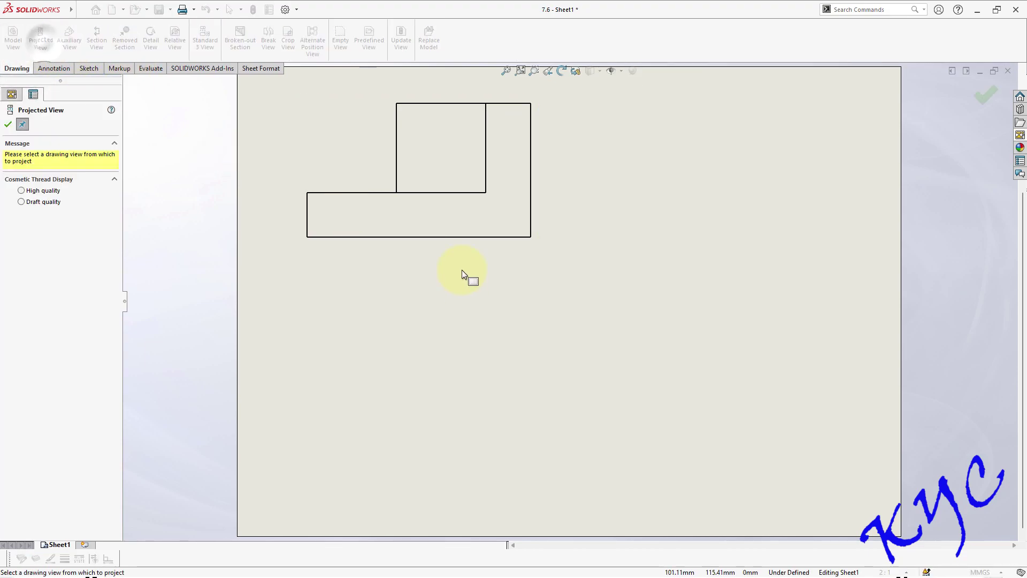
click(455, 242)
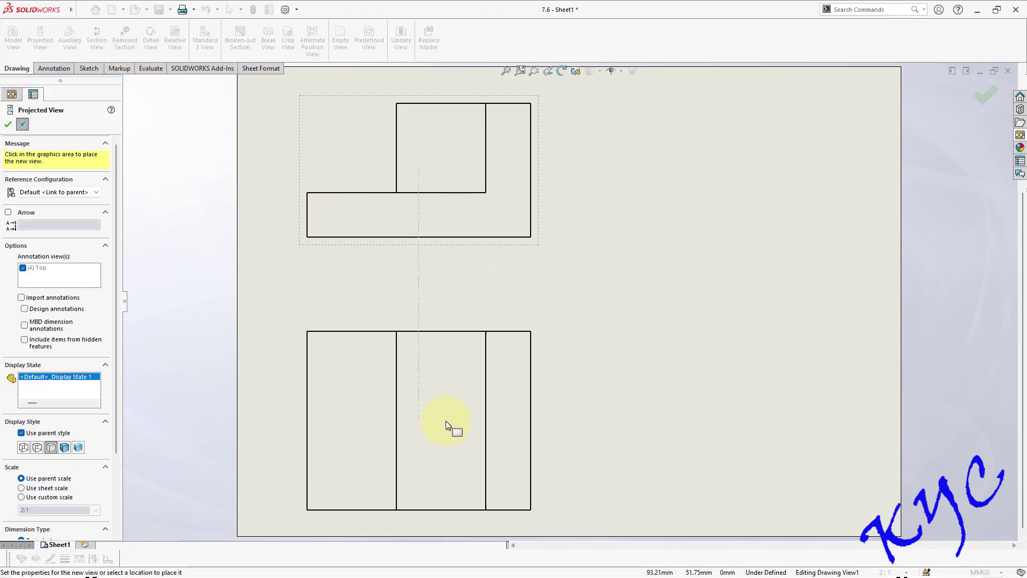
click(445, 422)
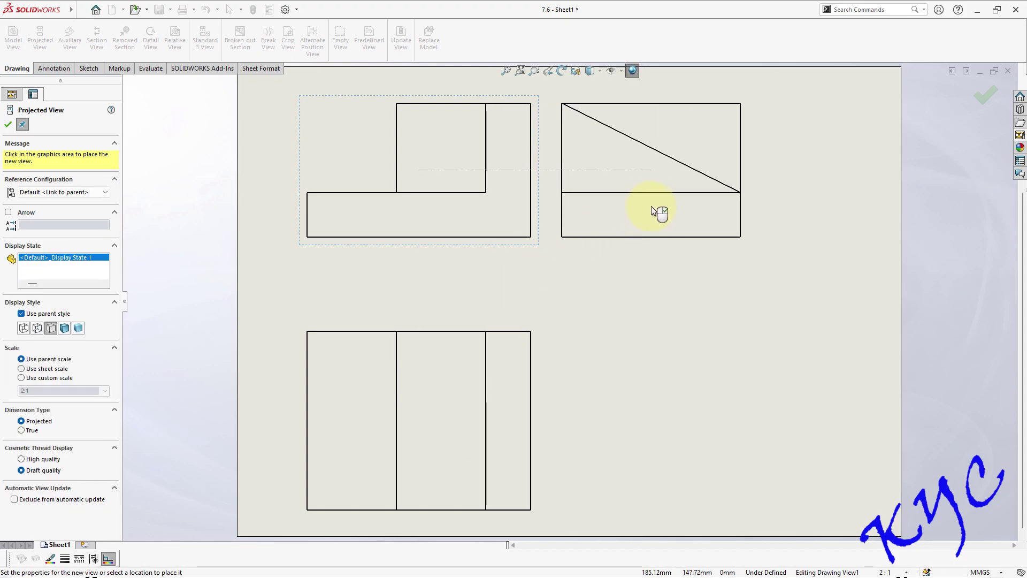
click(668, 206)
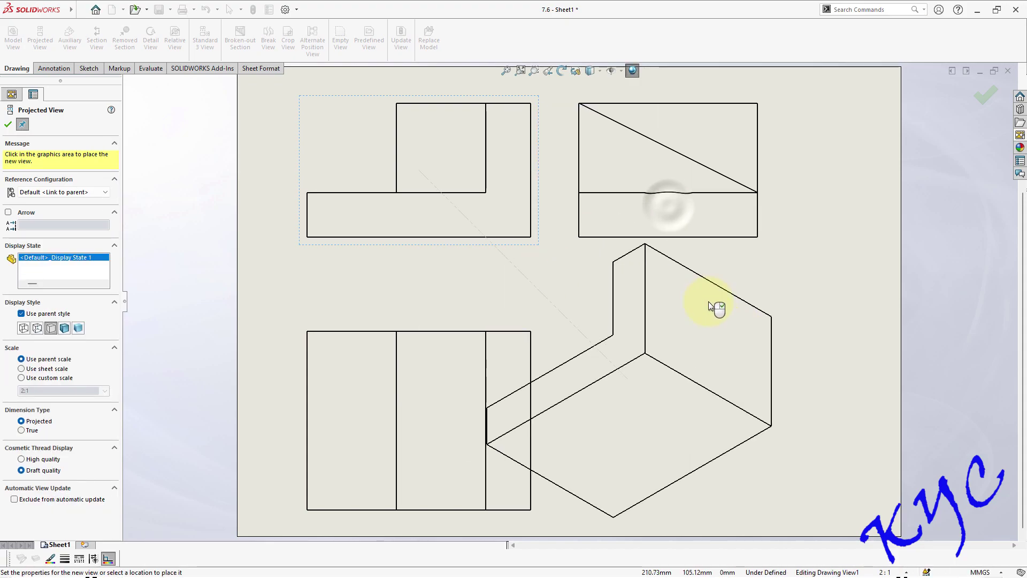
scroll(490, 211, up, 4)
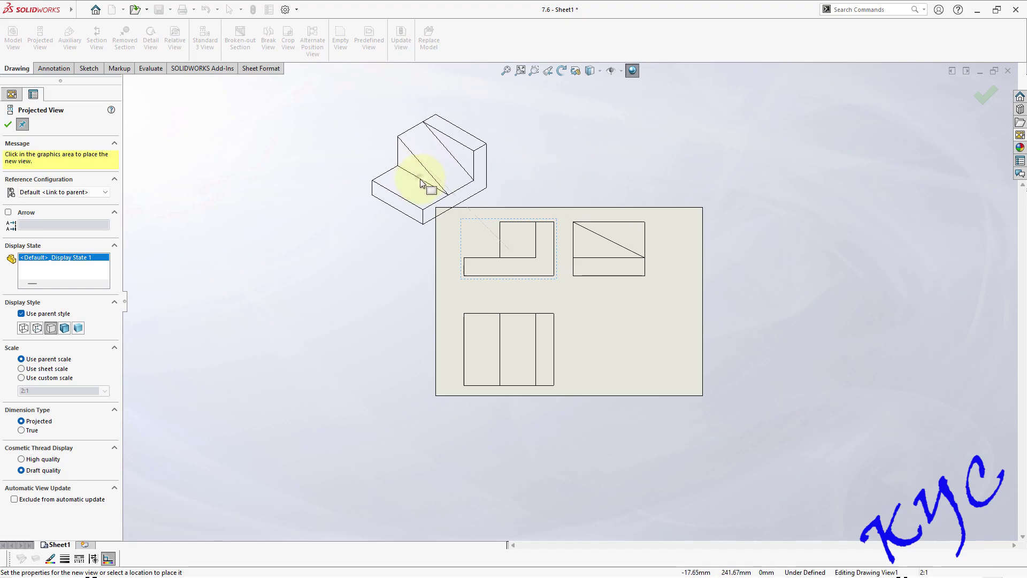
- Add an isometric projected view and move it to the sheet's lower right
click(421, 184)
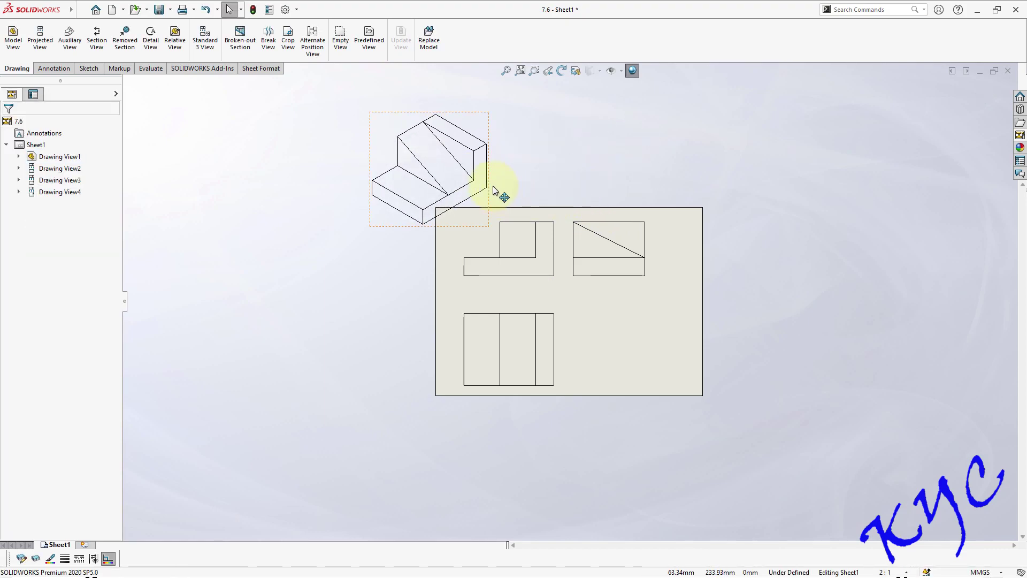
mouse_move(493, 190)
mouse_down()
mouse_move(624, 316)
mouse_move(700, 358)
mouse_up()
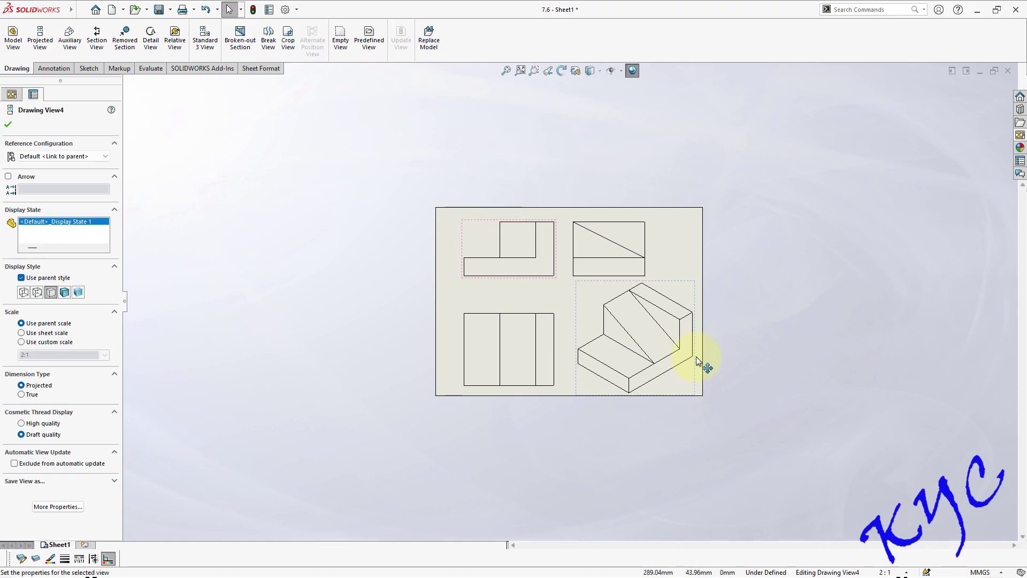
scroll(693, 348, down, 3)
scroll(679, 203, down, 2)
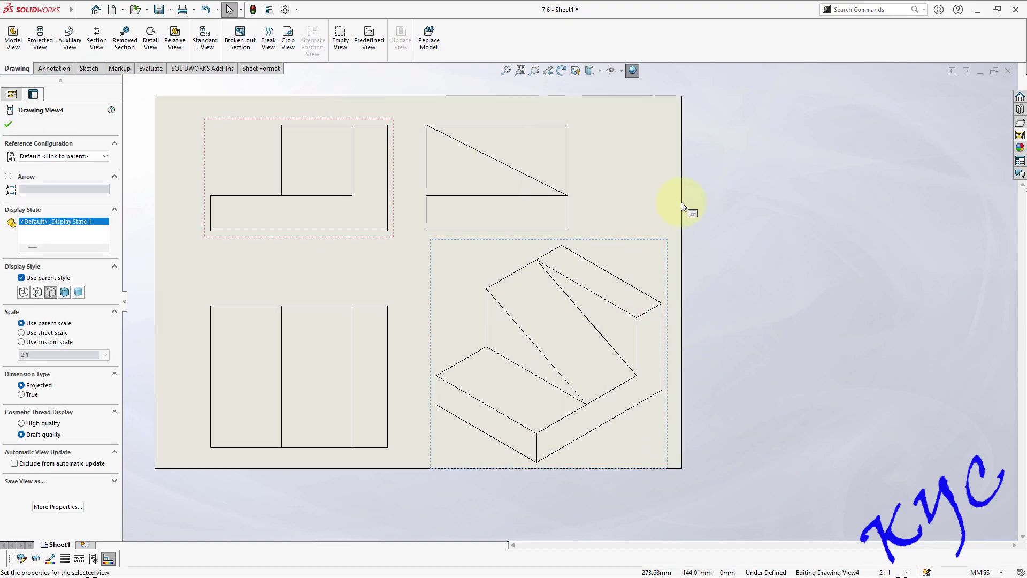
key(Escape)
click(367, 239)
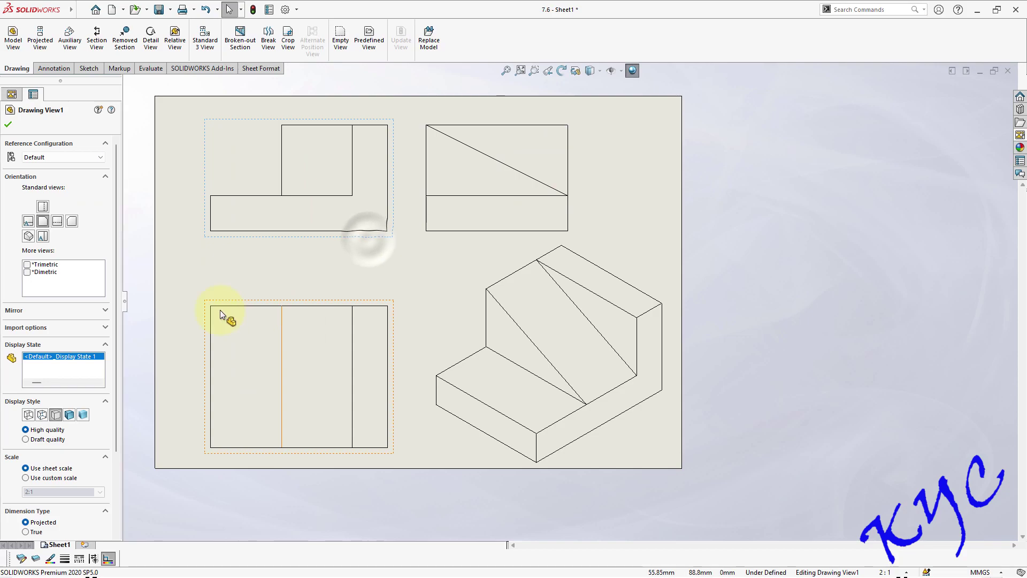
scroll(115, 369, down, 3)
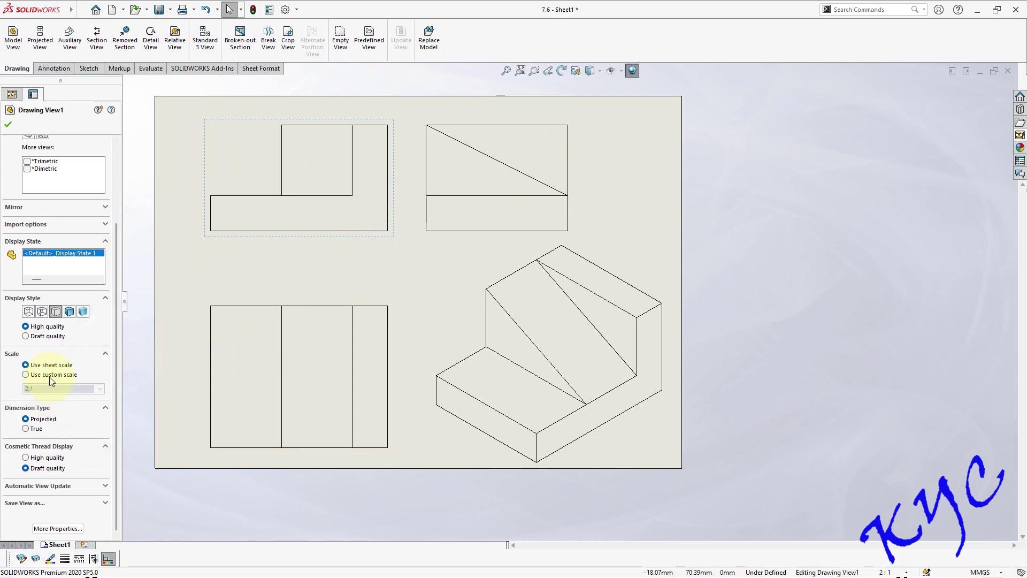
- Set a custom 1.5:1 scale and realign the lower and side views
click(49, 375)
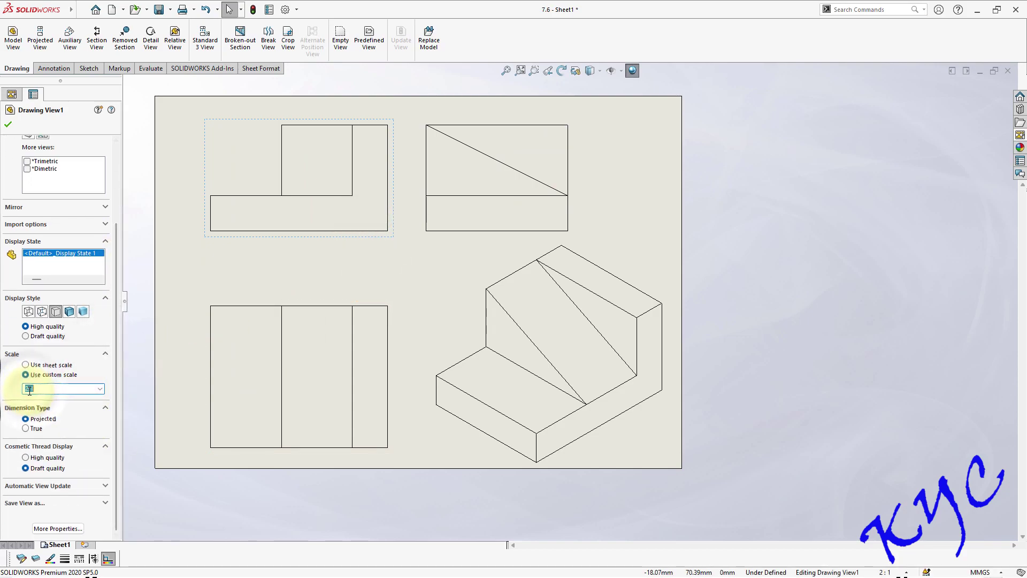
text(1.5)
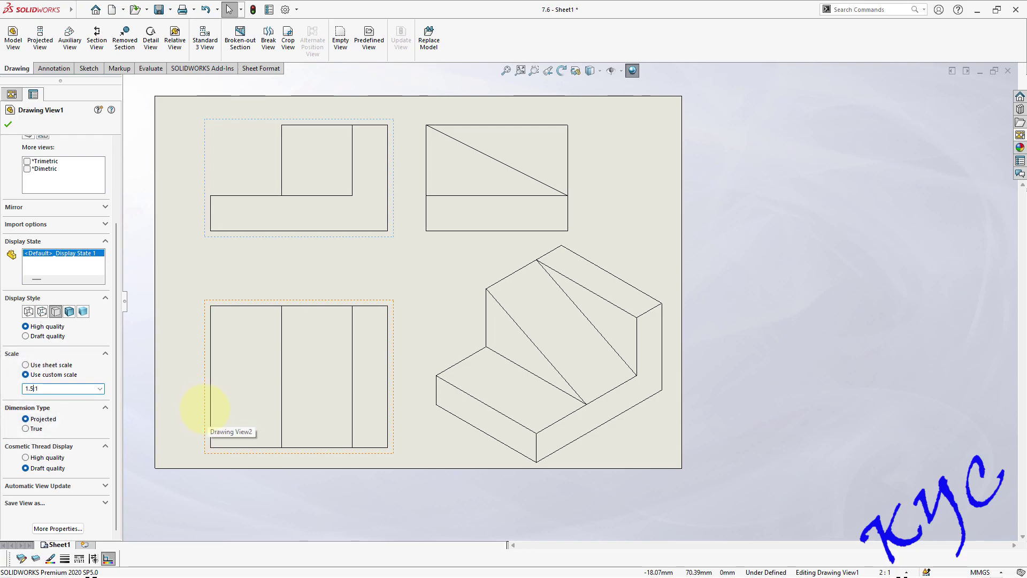
key(Return)
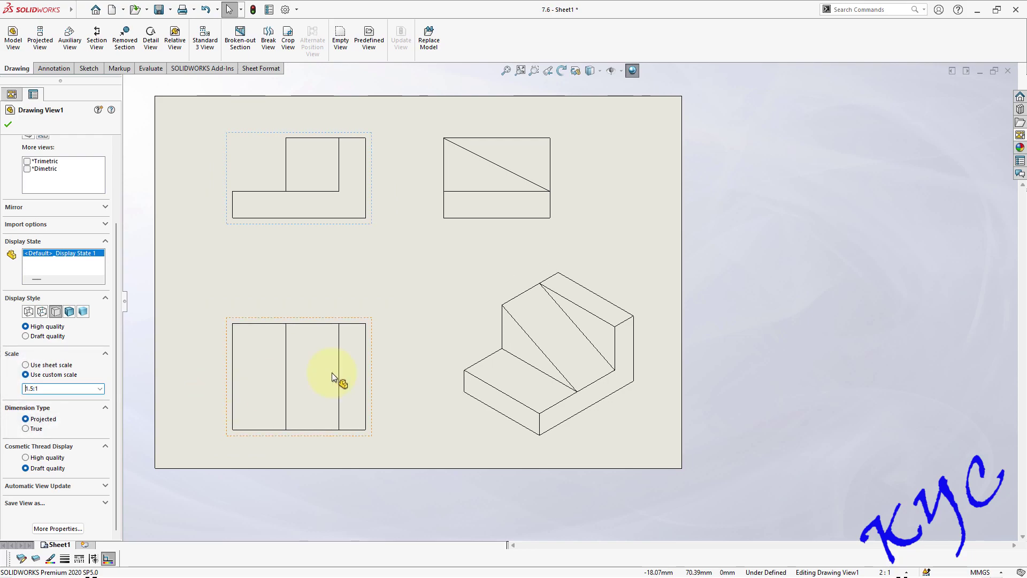
click(711, 209)
scroll(314, 268, up, 1)
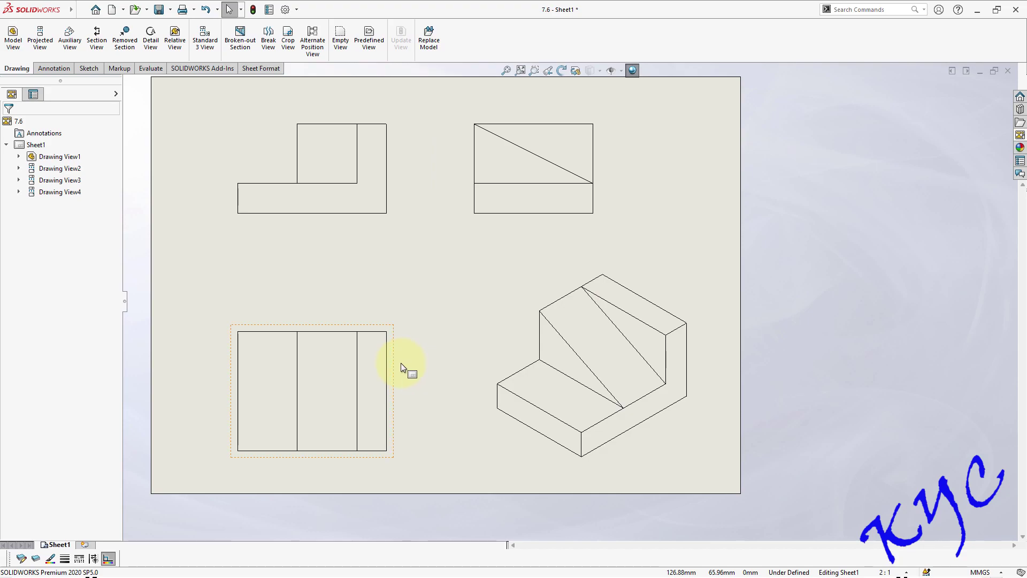
drag(400, 363, 396, 356)
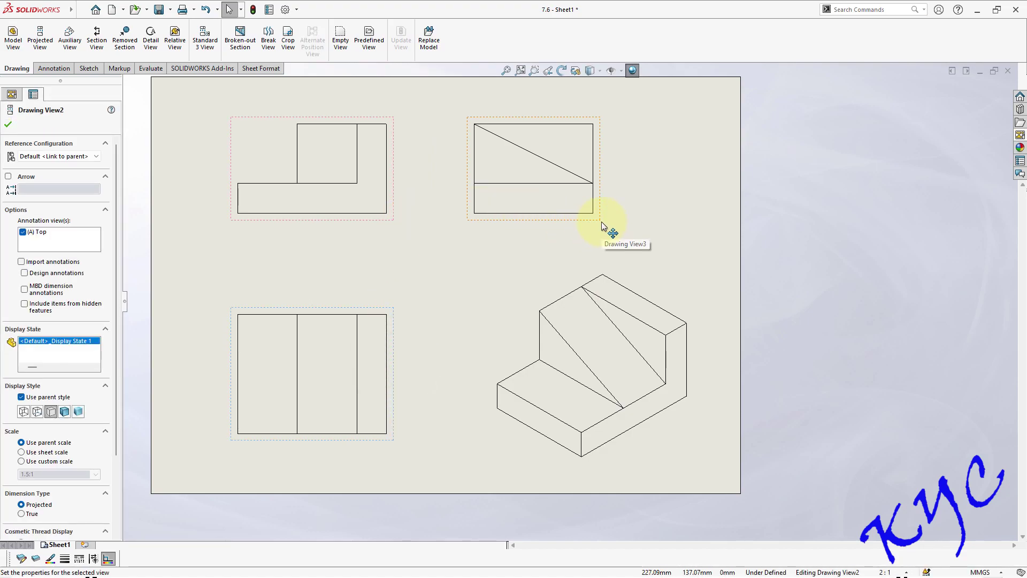
drag(603, 226, 594, 222)
click(718, 300)
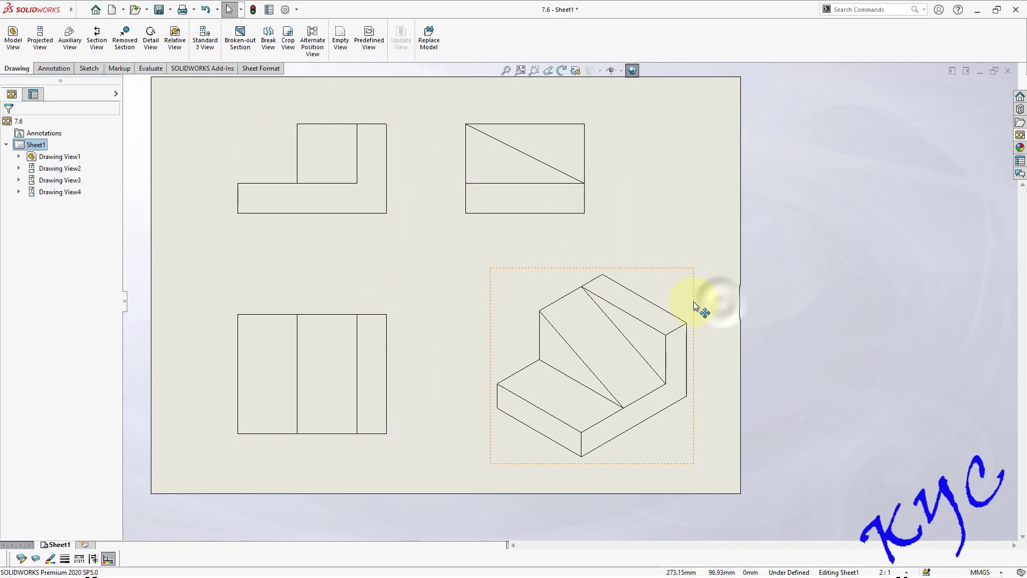
- Display the isometric view shaded instead of using the parent's style
click(695, 306)
click(63, 294)
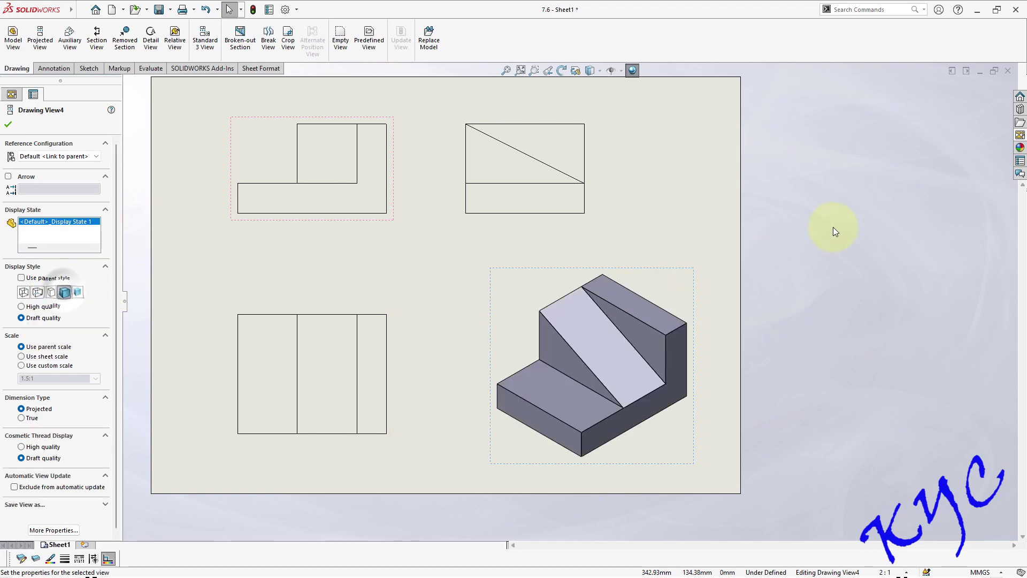
click(833, 227)
scroll(413, 364, down, 2)
scroll(405, 217, up, 2)
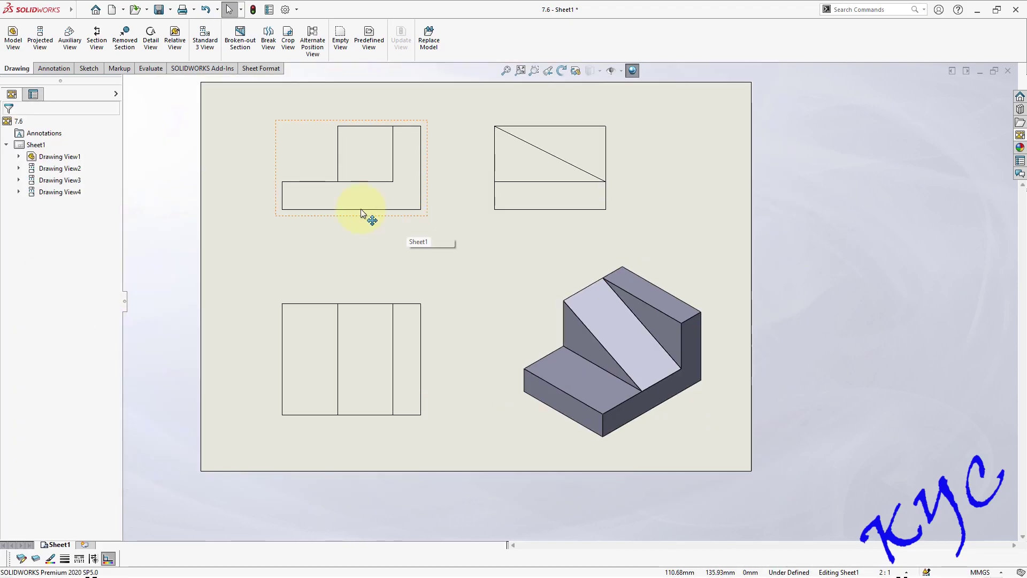
- Dimension the front view's 30.00 height and the lower view's 40.00 depth
click(61, 68)
click(19, 36)
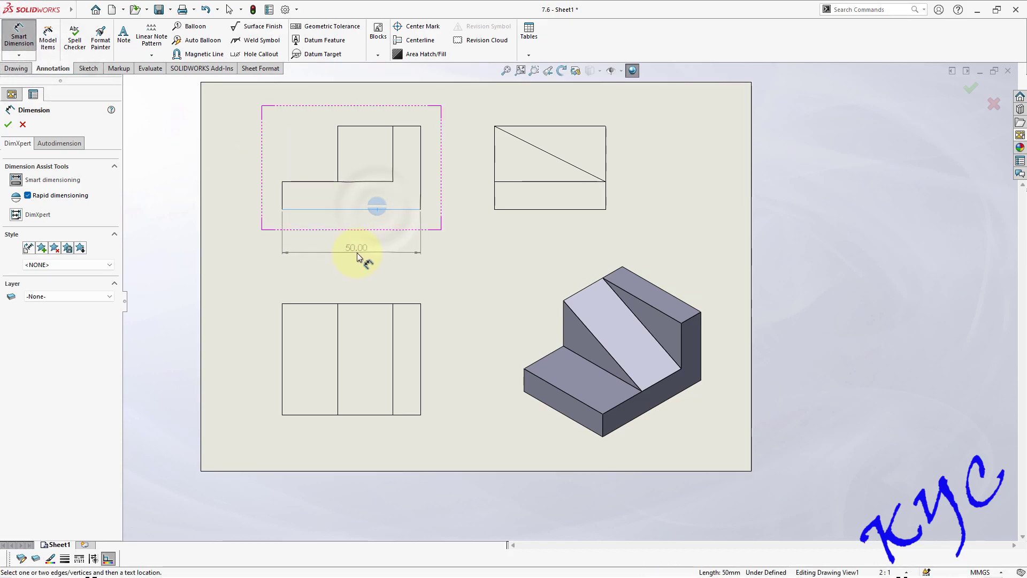
click(357, 249)
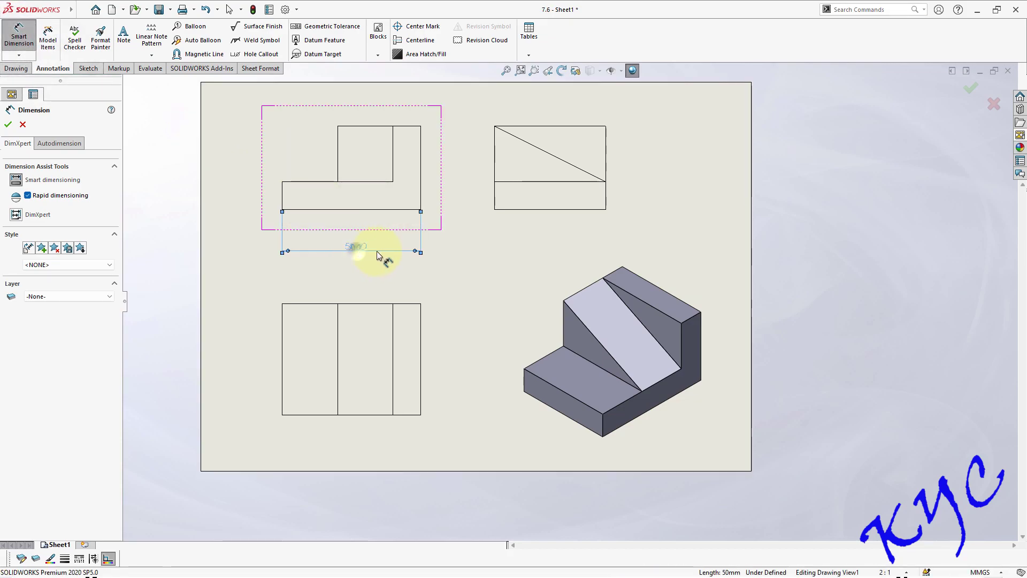
click(422, 163)
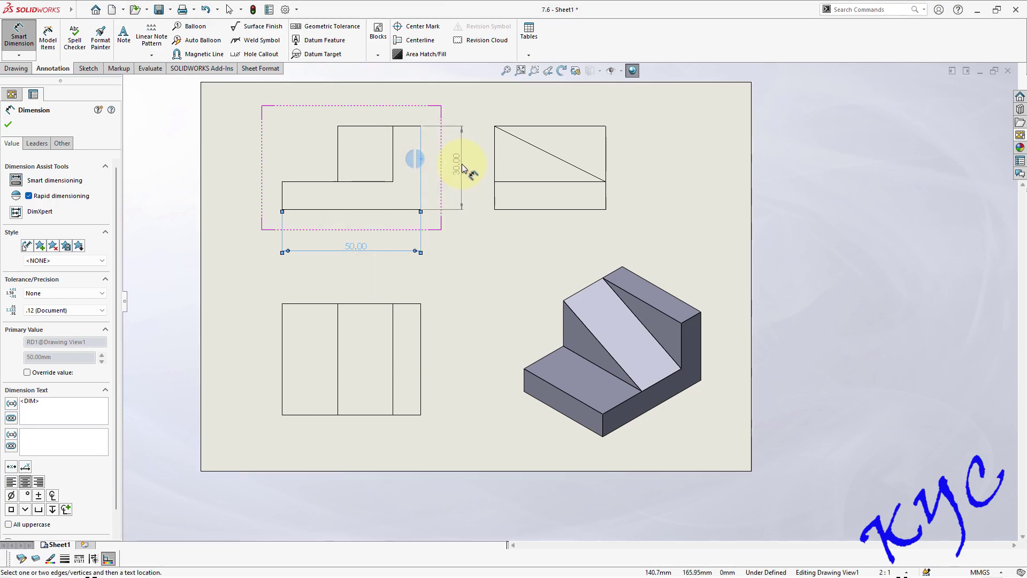
click(454, 160)
click(443, 327)
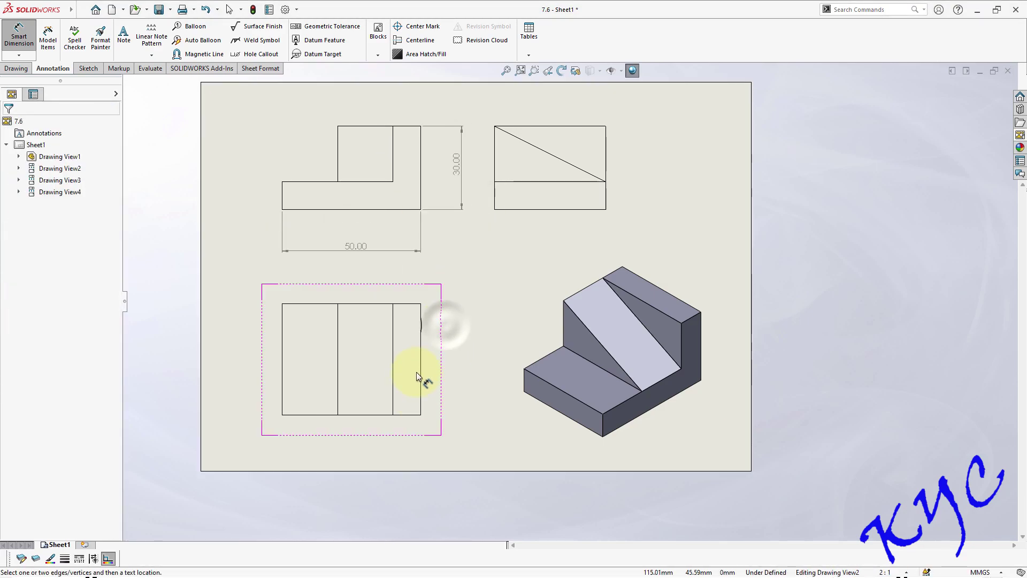
click(421, 354)
click(463, 356)
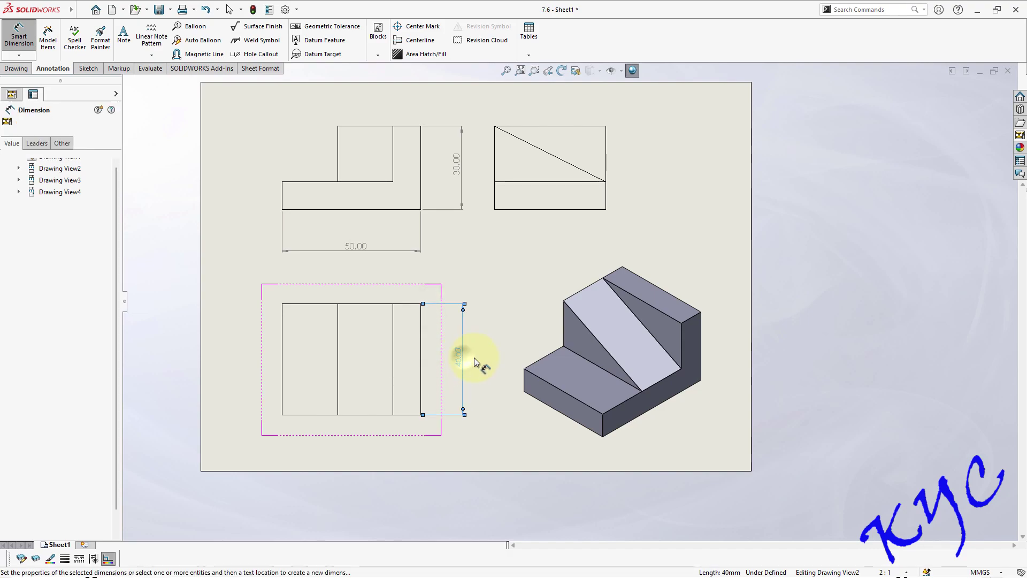
- Add the 20.00, 10.00 and 20.00 widths above the front view
click(338, 149)
click(386, 143)
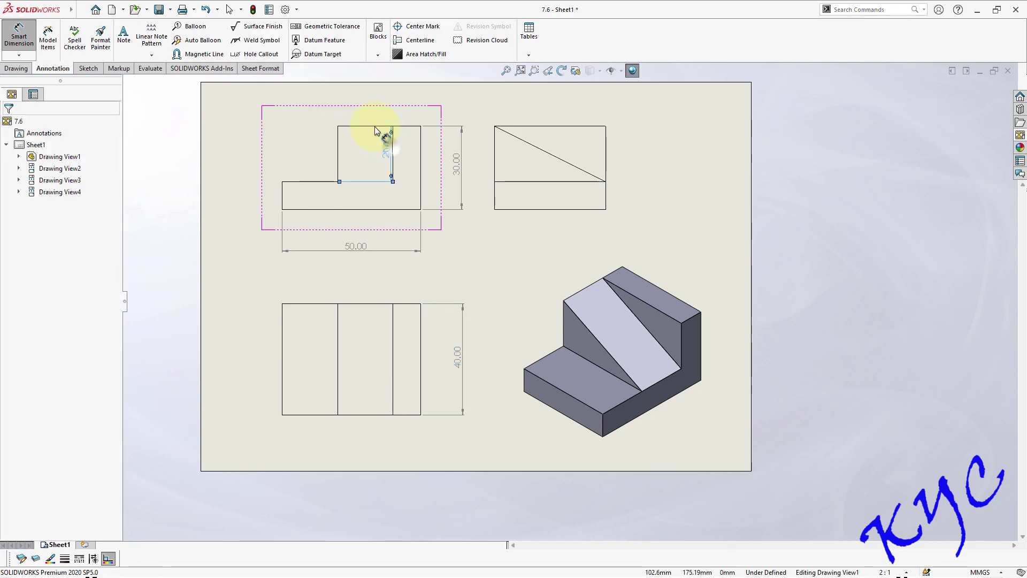
key(Delete)
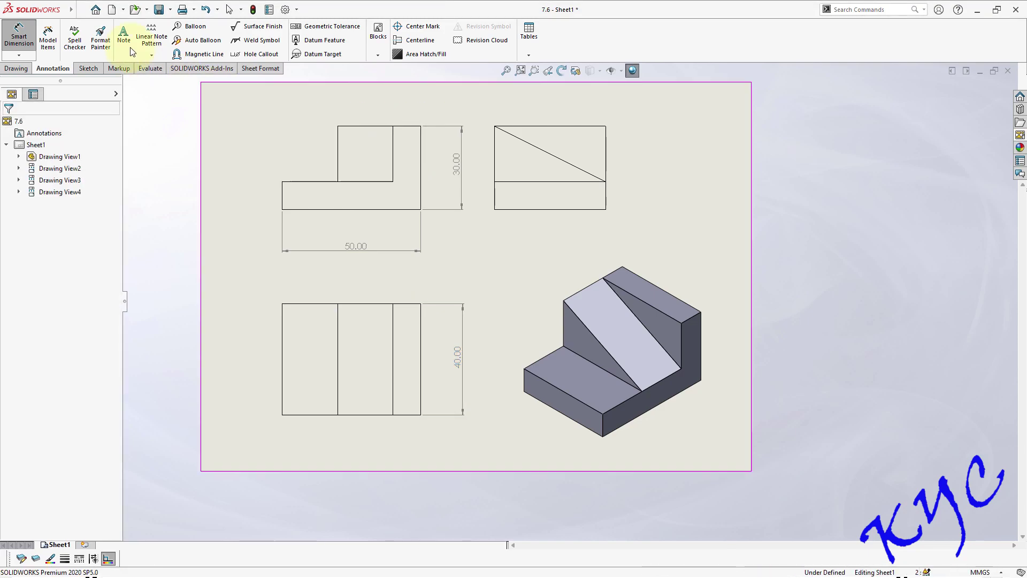
click(339, 155)
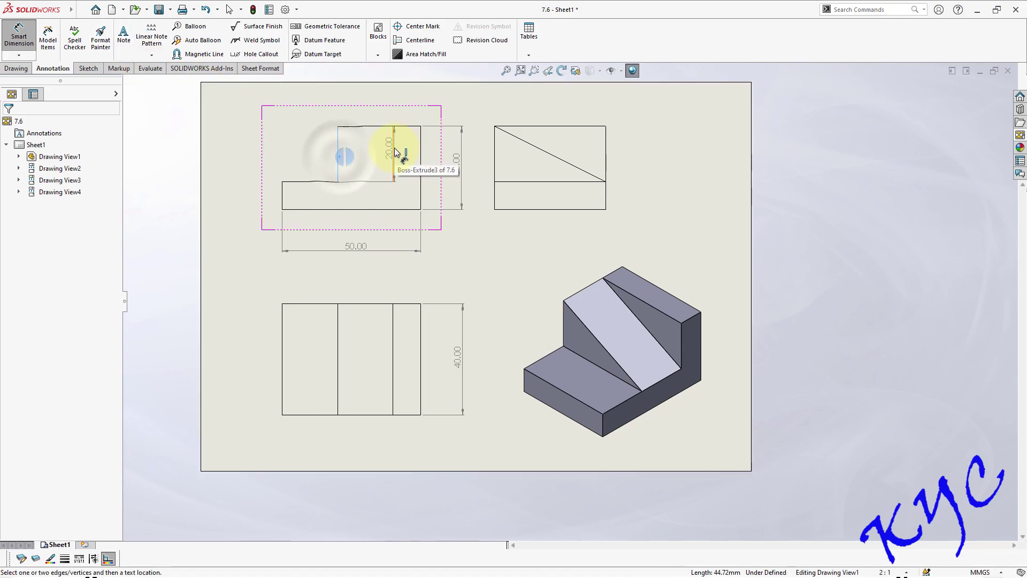
click(394, 154)
click(371, 114)
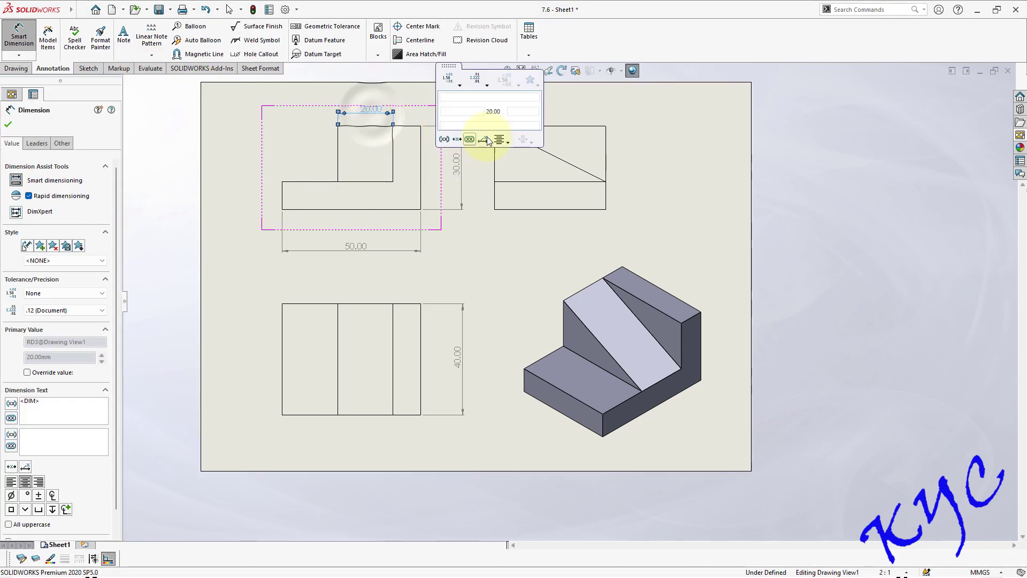
click(557, 138)
click(680, 156)
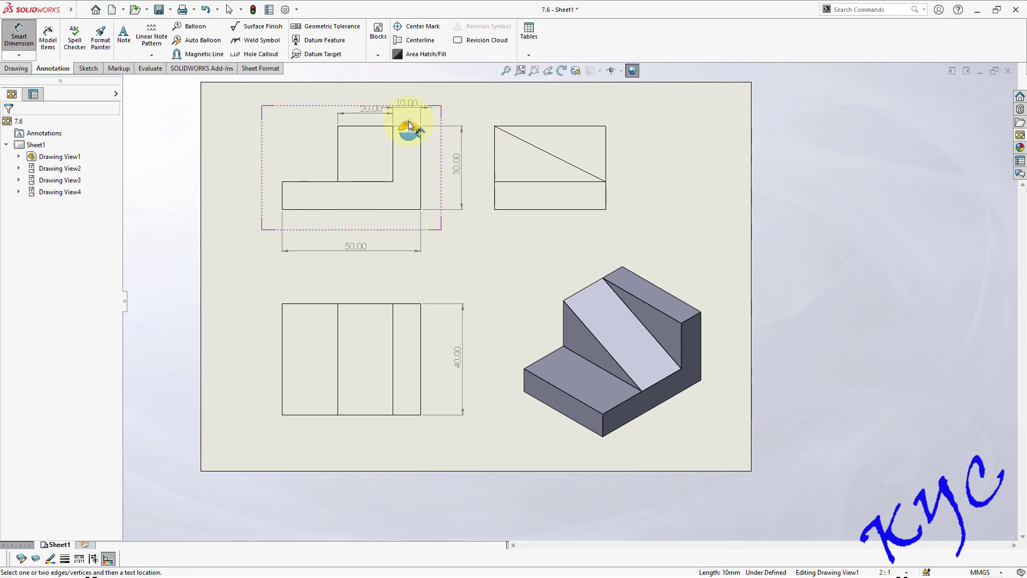
click(409, 114)
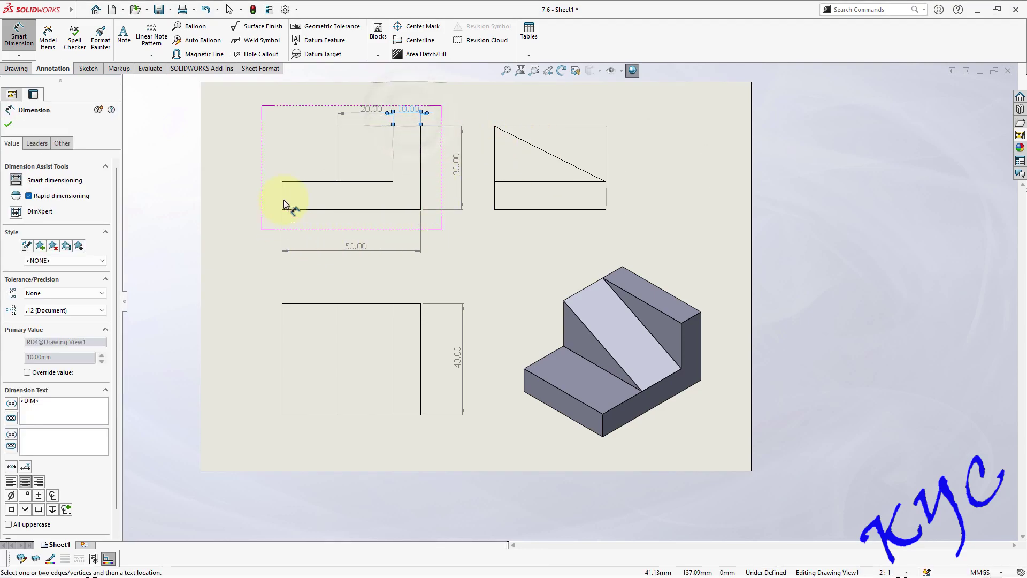
click(306, 180)
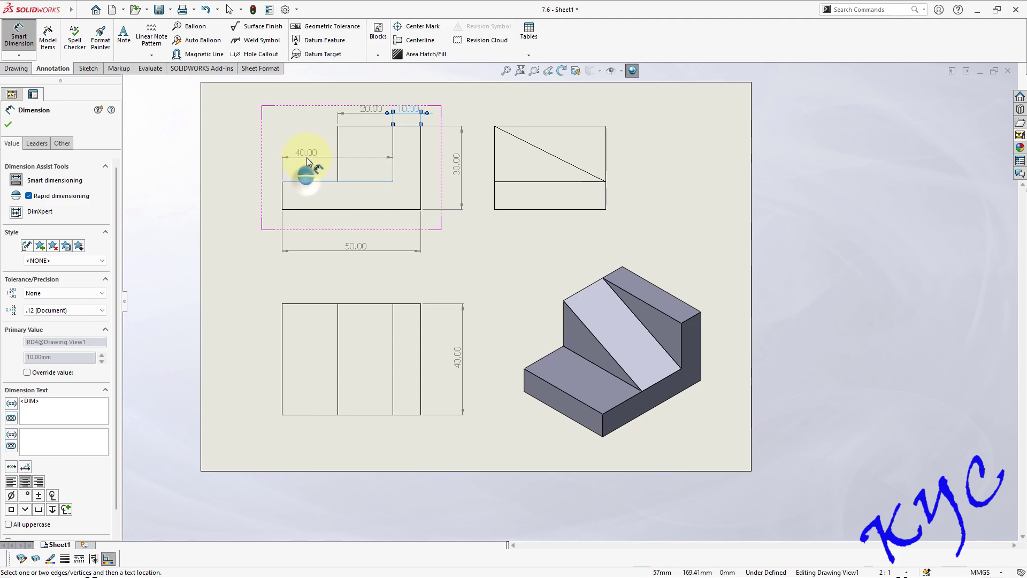
click(337, 166)
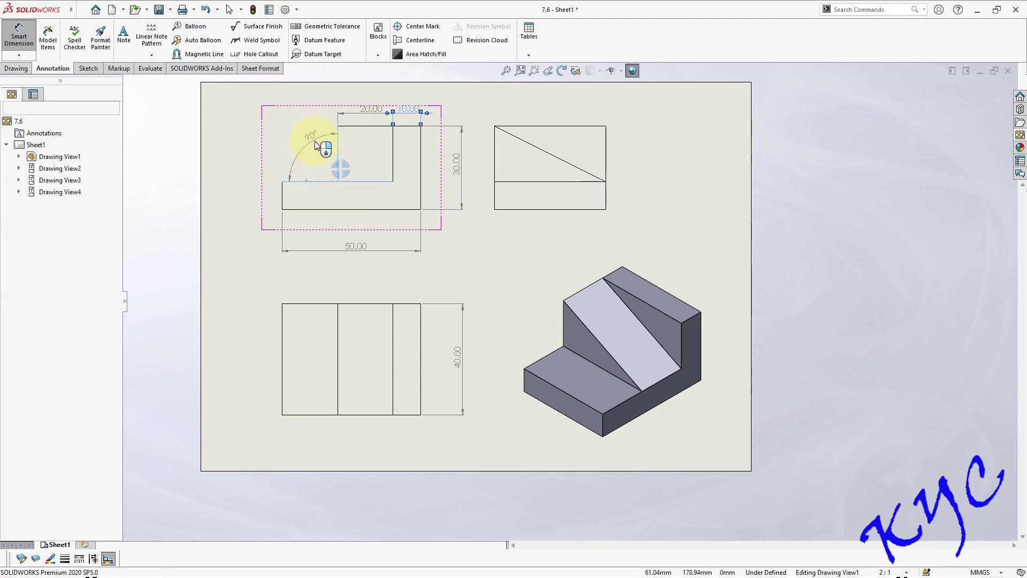
click(285, 191)
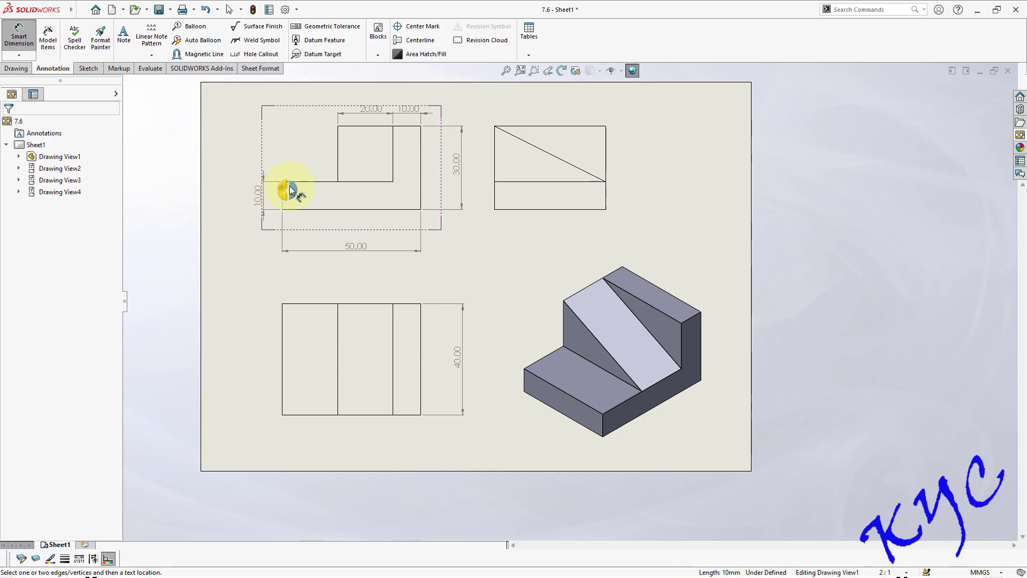
click(337, 163)
click(306, 113)
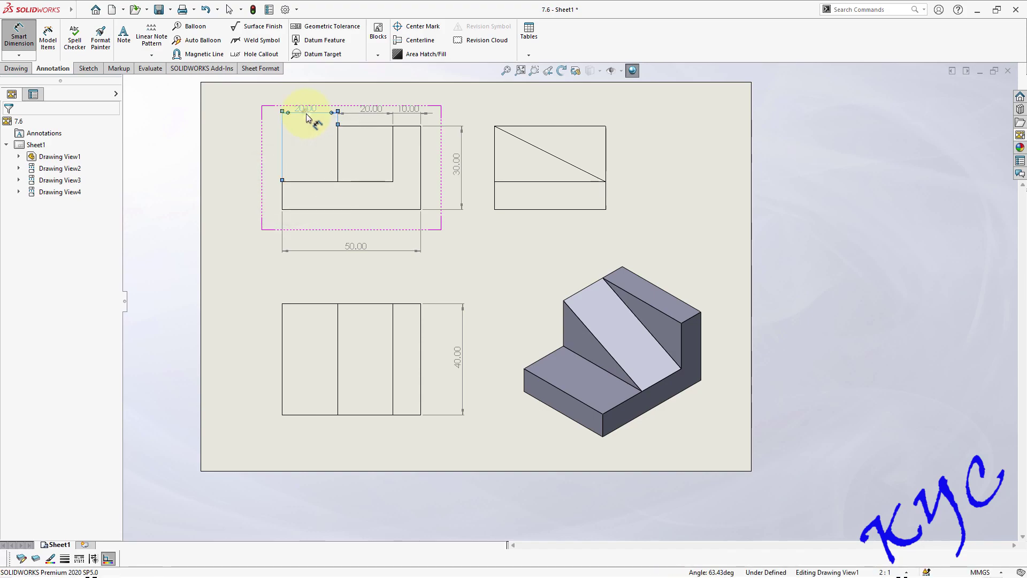
key(Escape)
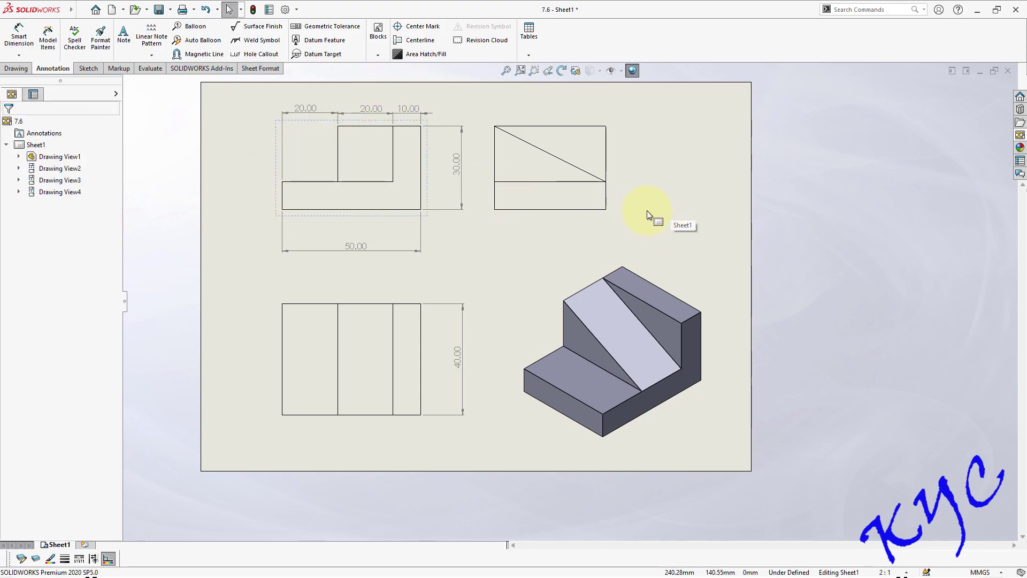
- Dimension the base's 10.00 height to the right of the side view
click(606, 196)
click(17, 40)
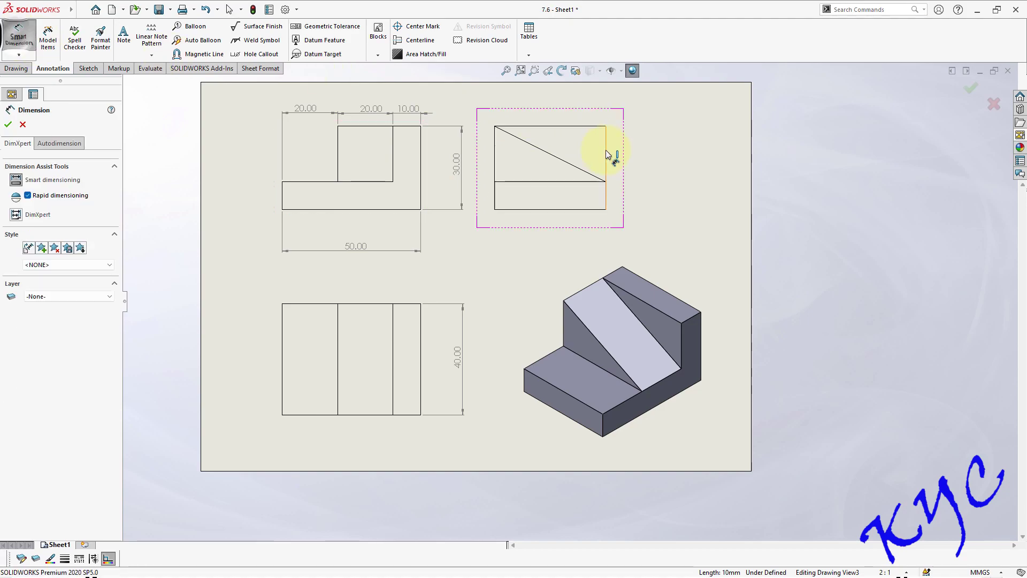
click(582, 209)
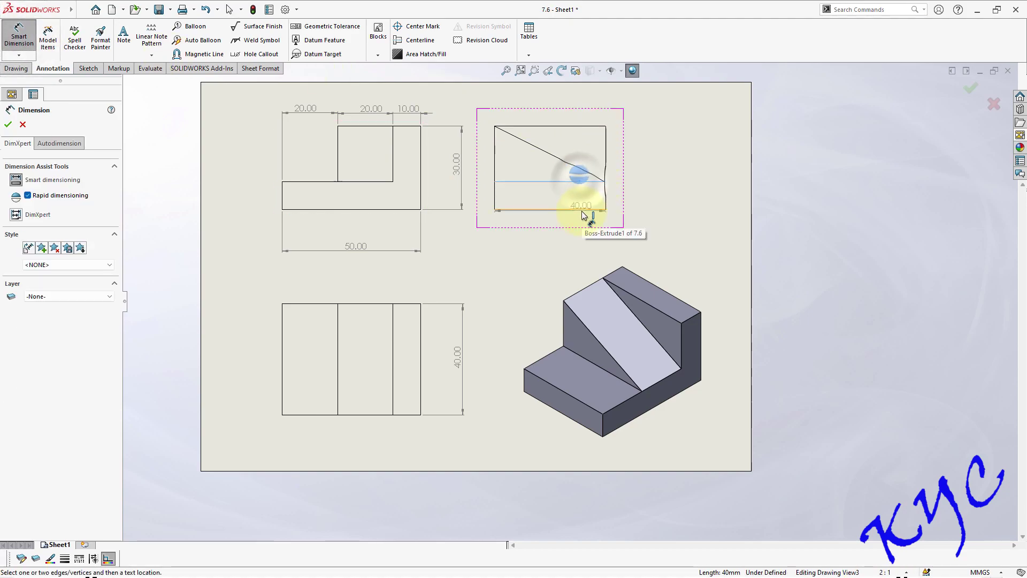
click(644, 195)
key(Escape)
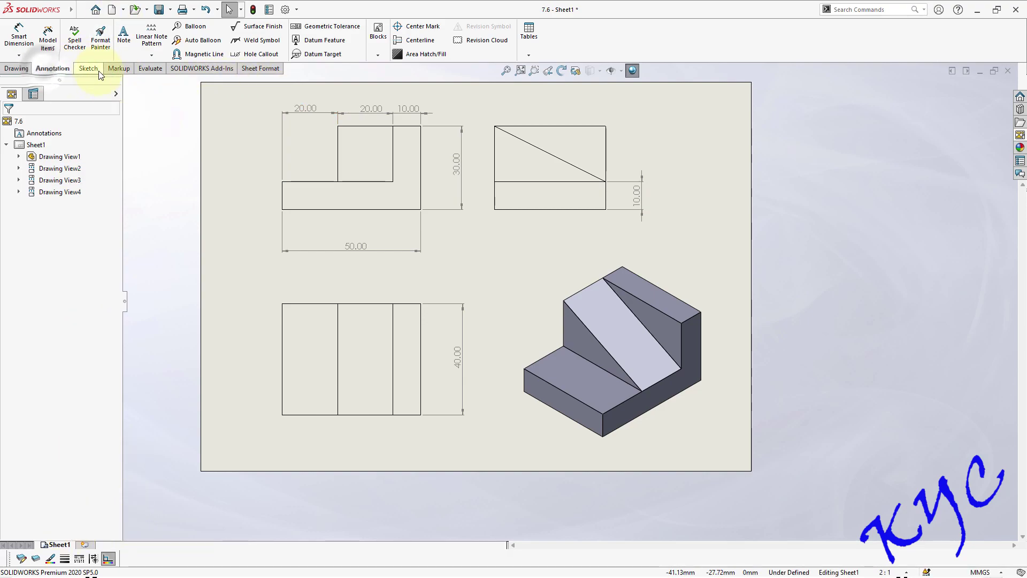
- Set the document's dimension trailing zeroes to Remove, so values read 20, 30, 50, 40, 10
click(284, 15)
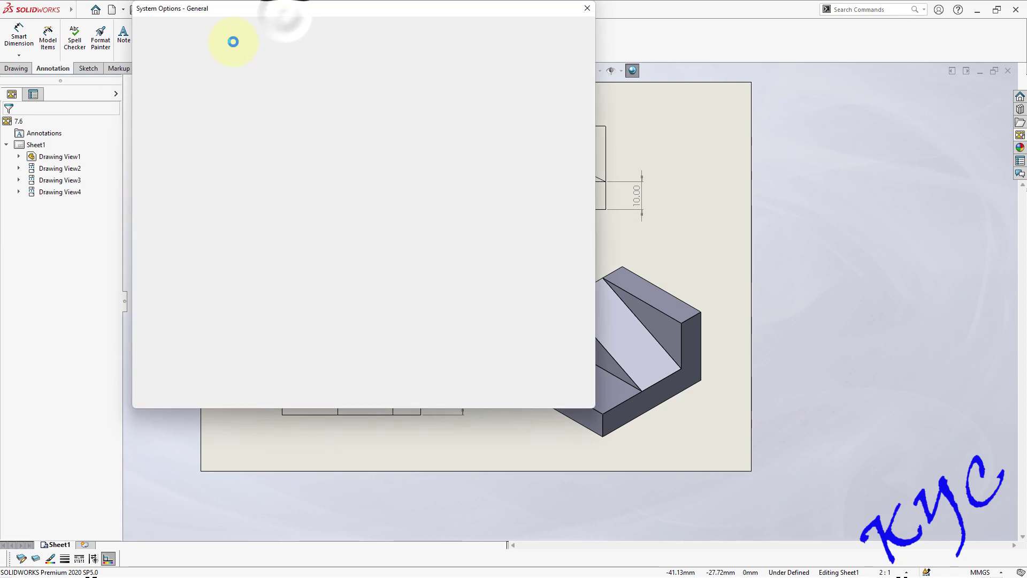
click(222, 27)
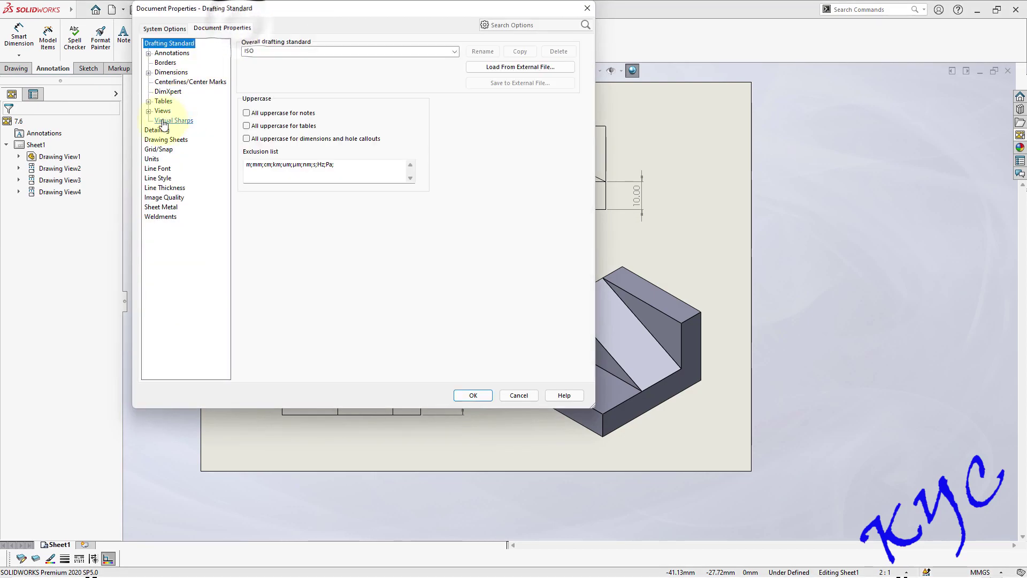
click(170, 73)
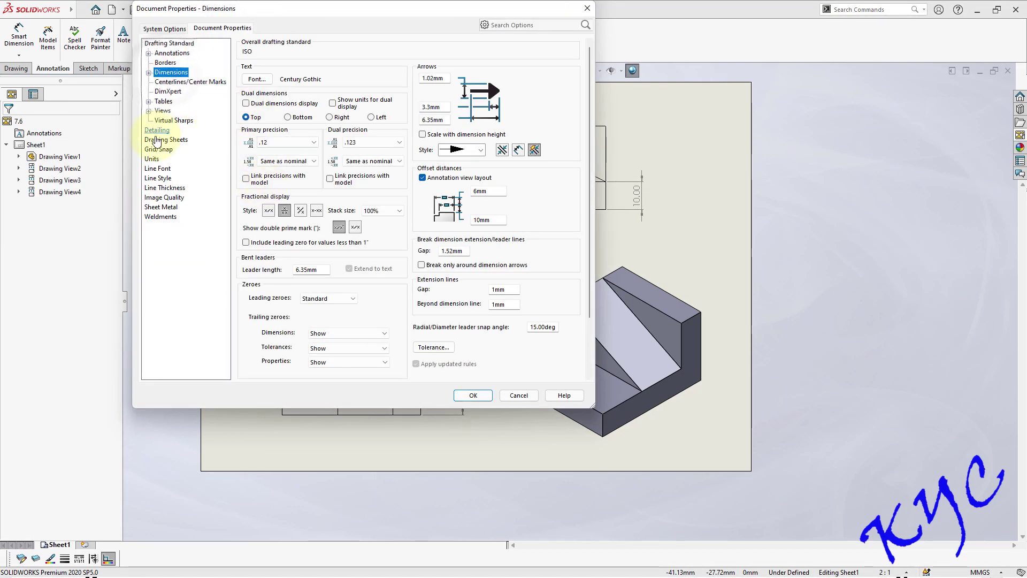
click(324, 333)
click(324, 345)
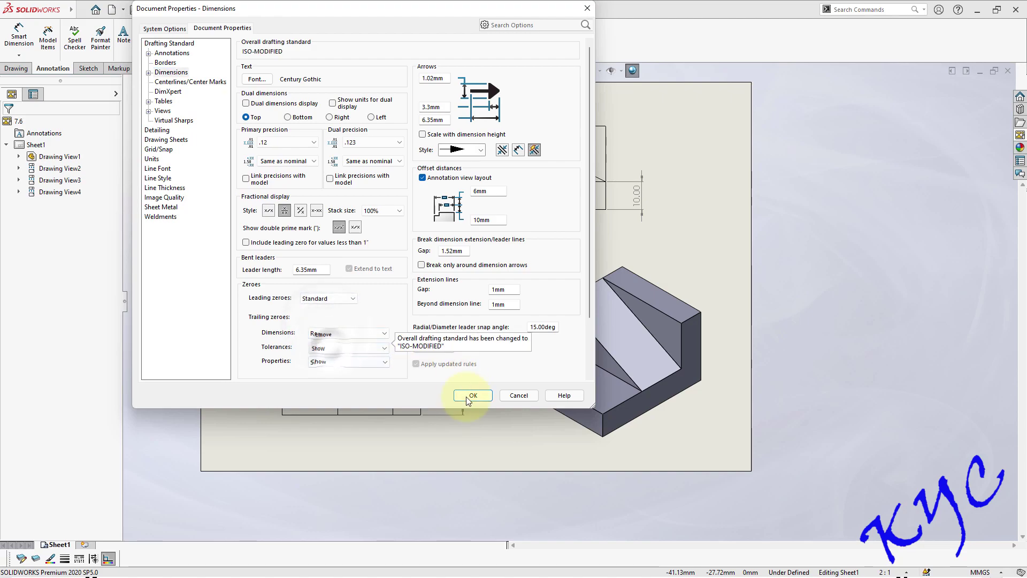
click(472, 395)
click(702, 194)
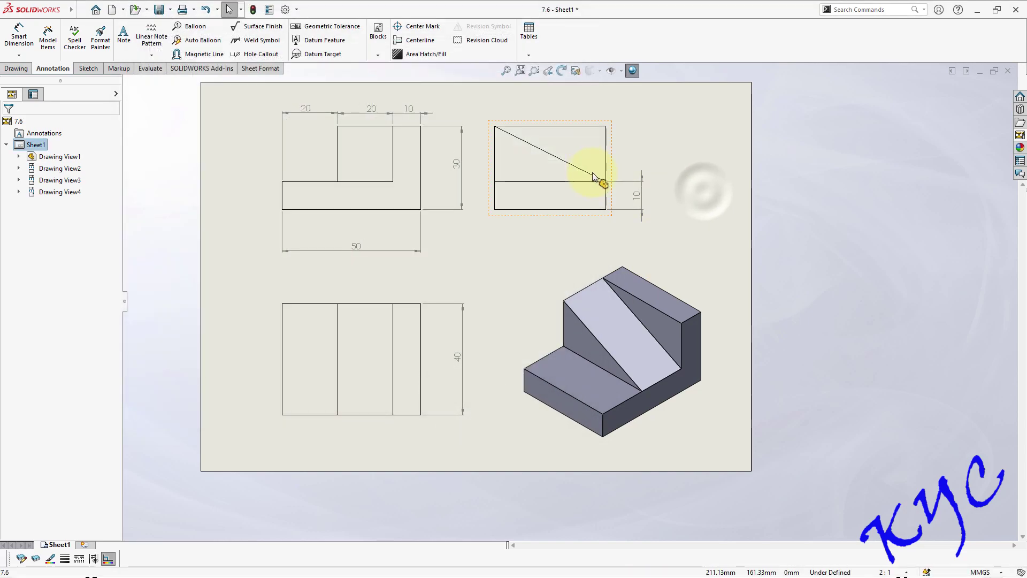
- Switch the top-left front view (Drawing View1) to Hidden Lines Visible display style
scroll(329, 241, down, 1)
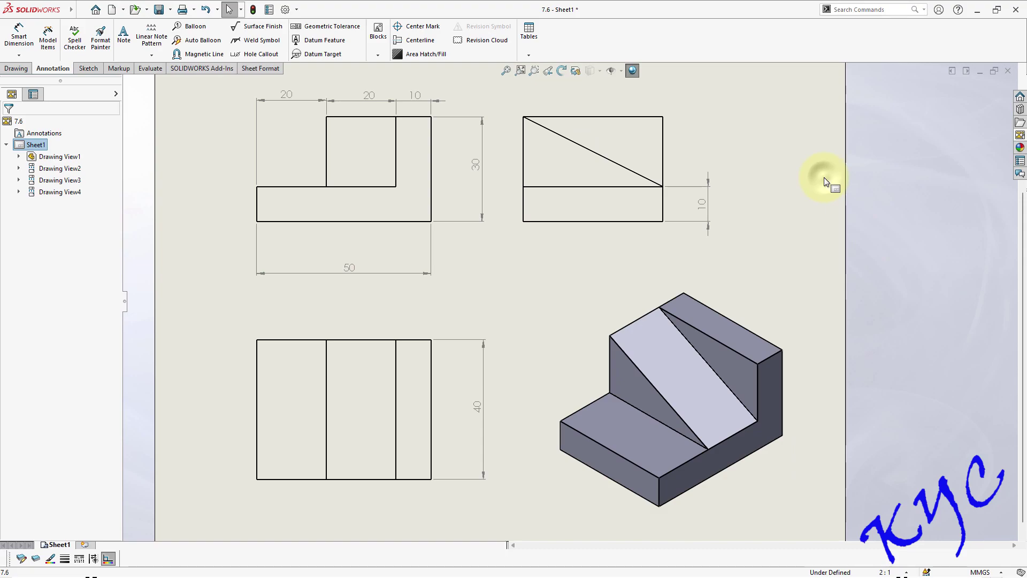
click(438, 163)
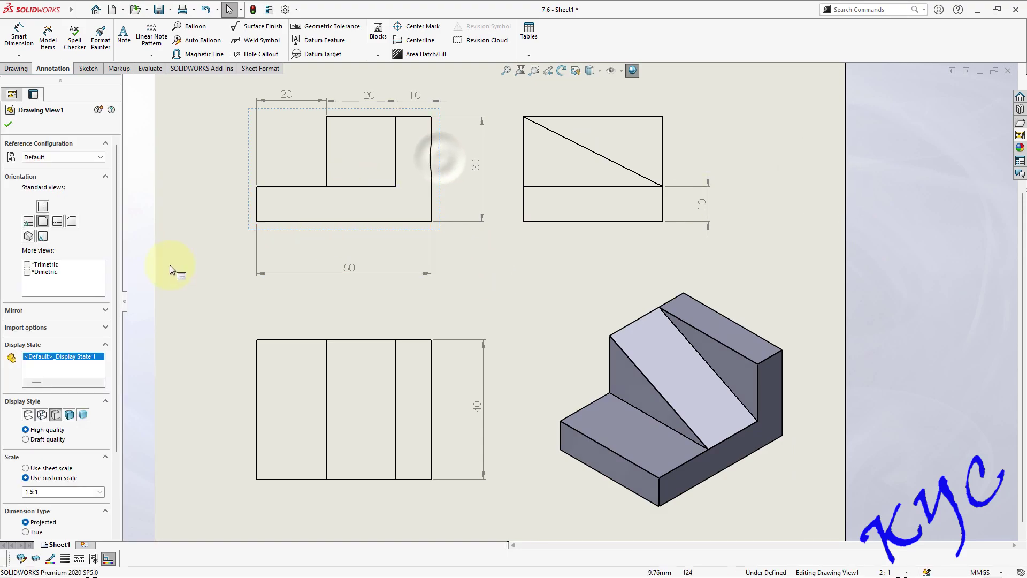
click(43, 416)
click(532, 278)
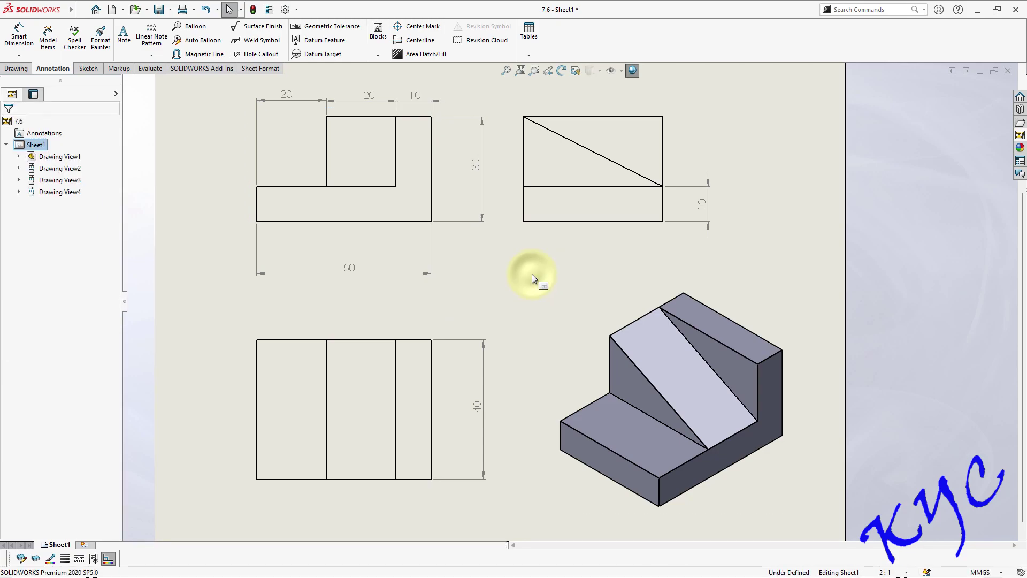